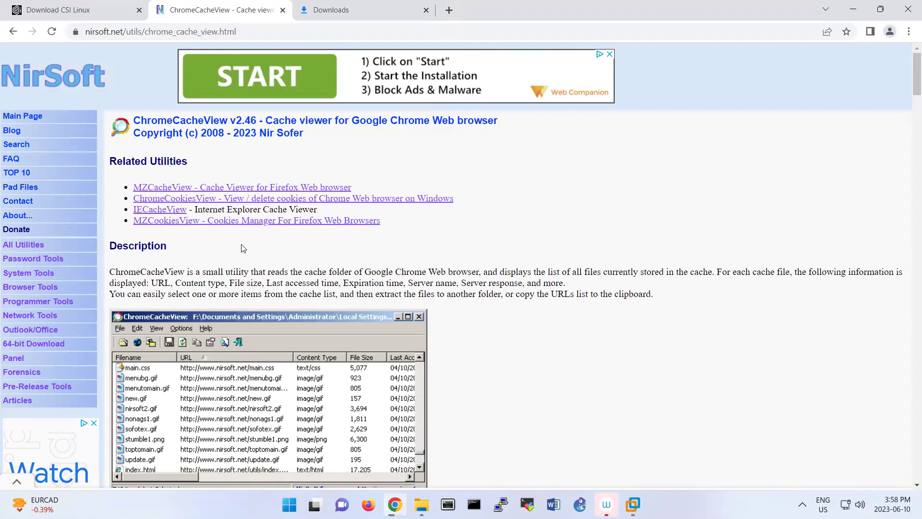
# Step: Open the ChromeCookiesView utility page and dismiss the full-page advertisement
pyautogui.click(189, 198)
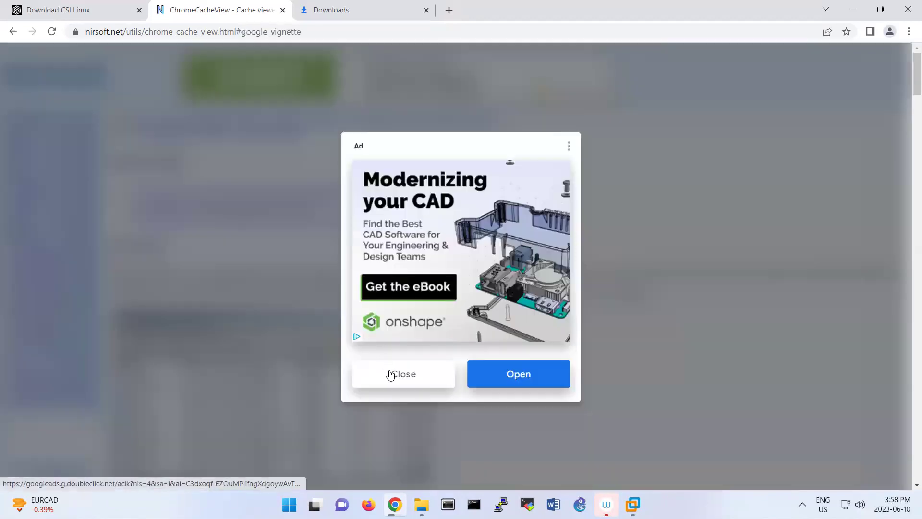
pyautogui.click(391, 375)
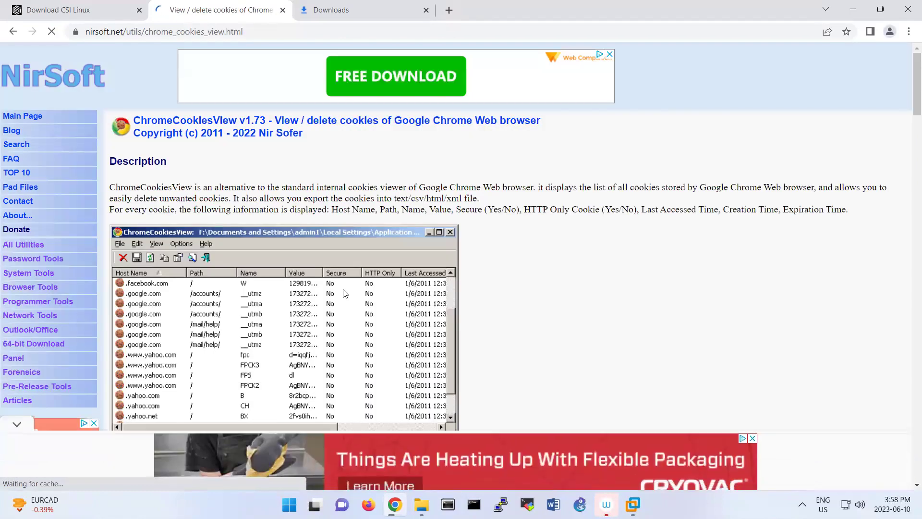
pyautogui.scroll(-9, 343, 293)
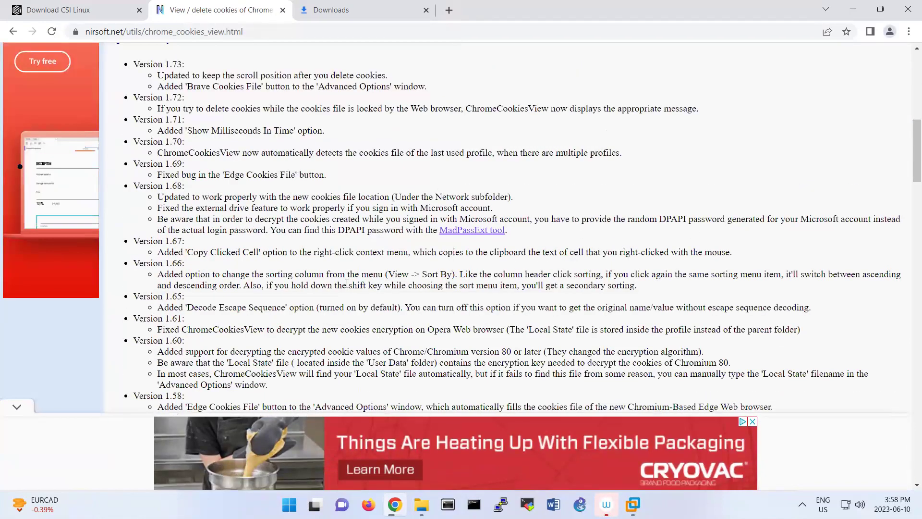
pyautogui.scroll(-10, 347, 283)
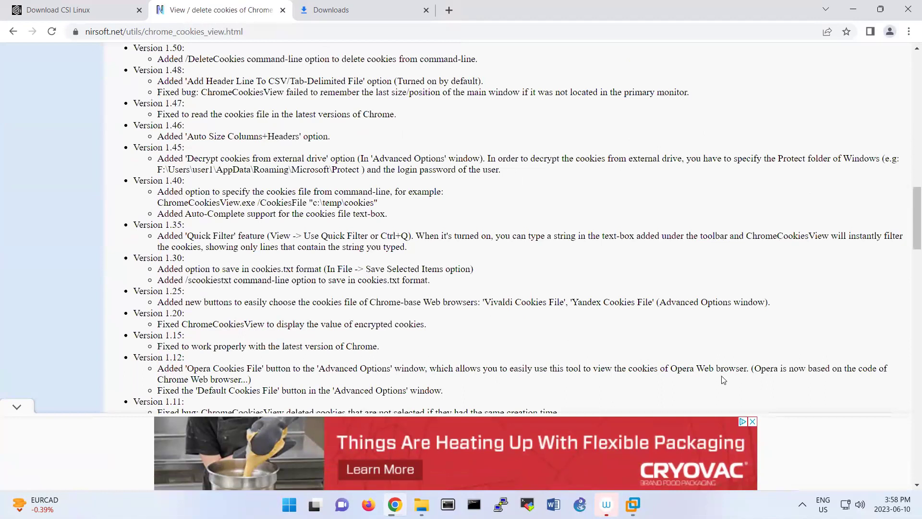
pyautogui.scroll(-3, 722, 380)
pyautogui.scroll(6, 705, 266)
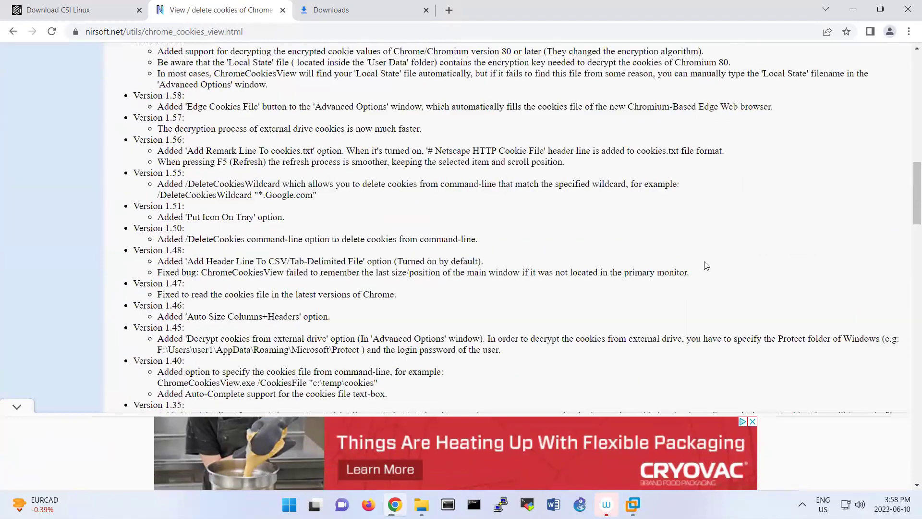
pyautogui.scroll(10, 705, 266)
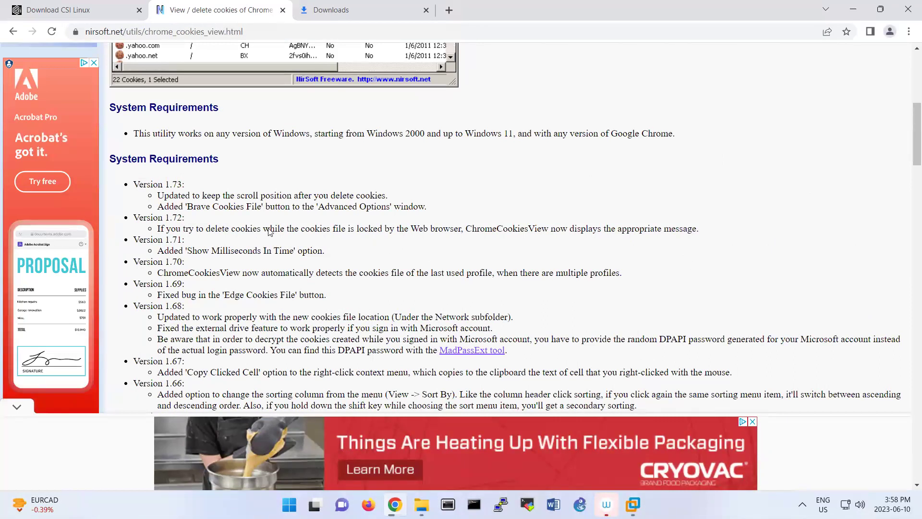
# Step: Download chromecookiesview.zip using the Download ChromeCookiesView link at the bottom of the page
pyautogui.scroll(-15, 740, 289)
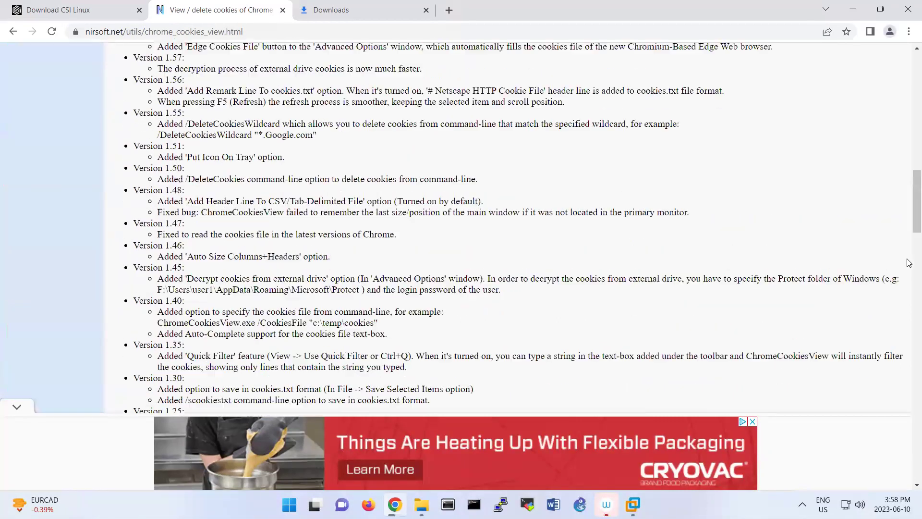
pyautogui.scroll(-8, 908, 367)
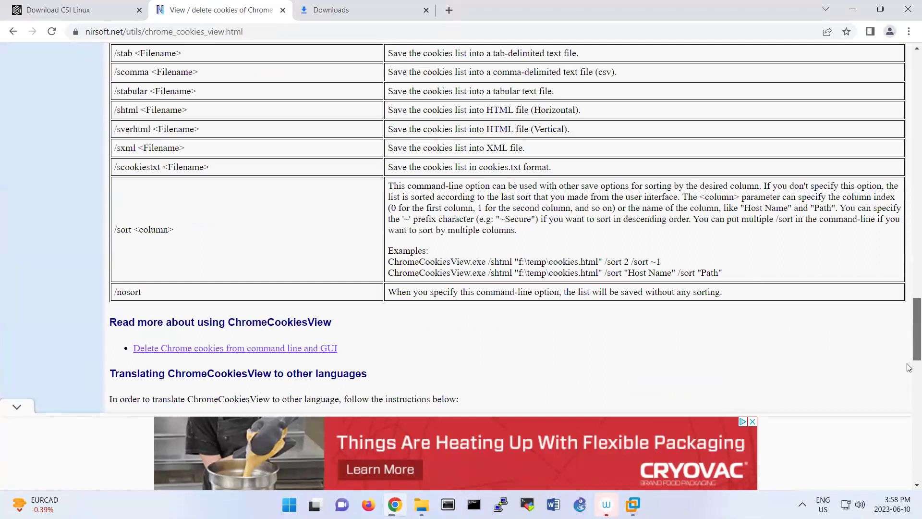
pyautogui.scroll(-15, 908, 374)
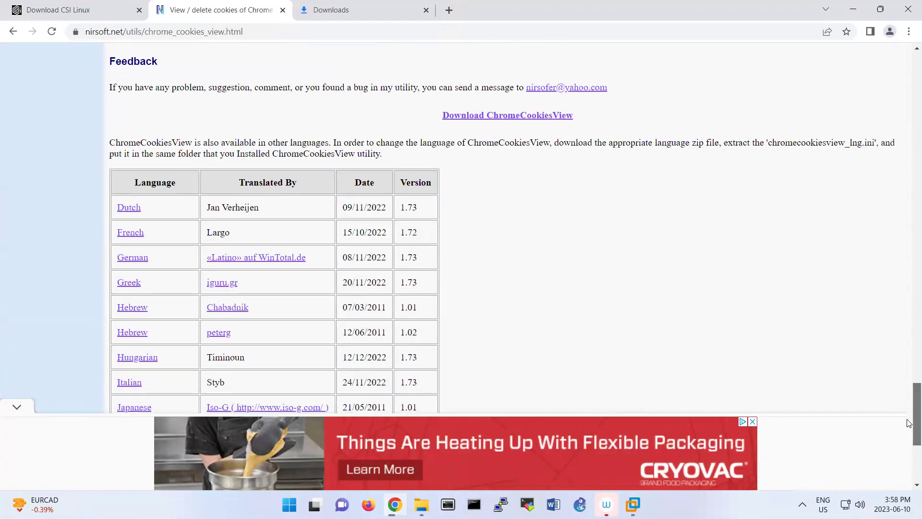
pyautogui.scroll(-1, 908, 425)
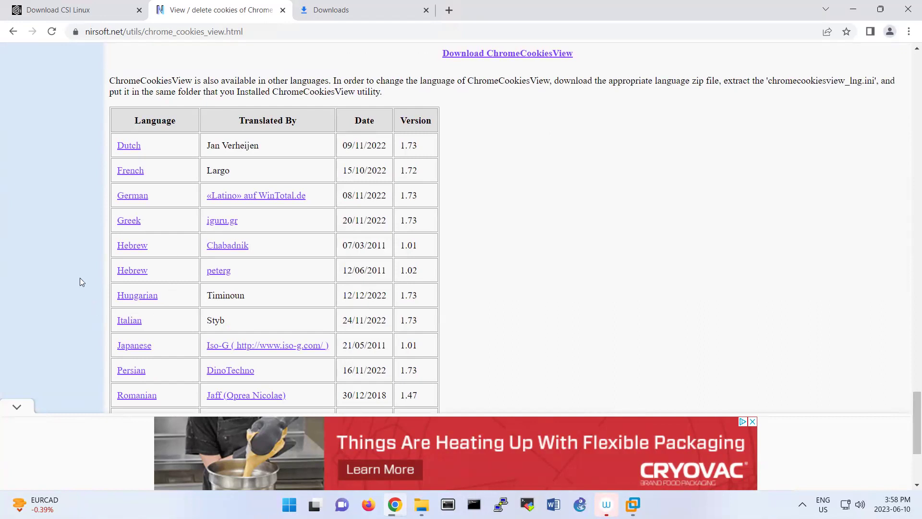
pyautogui.scroll(-3, 72, 257)
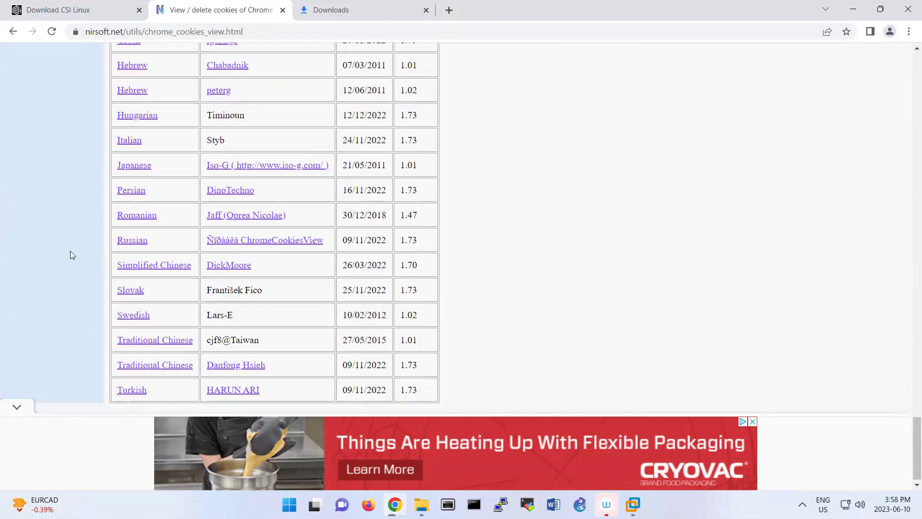
pyautogui.scroll(4, 70, 251)
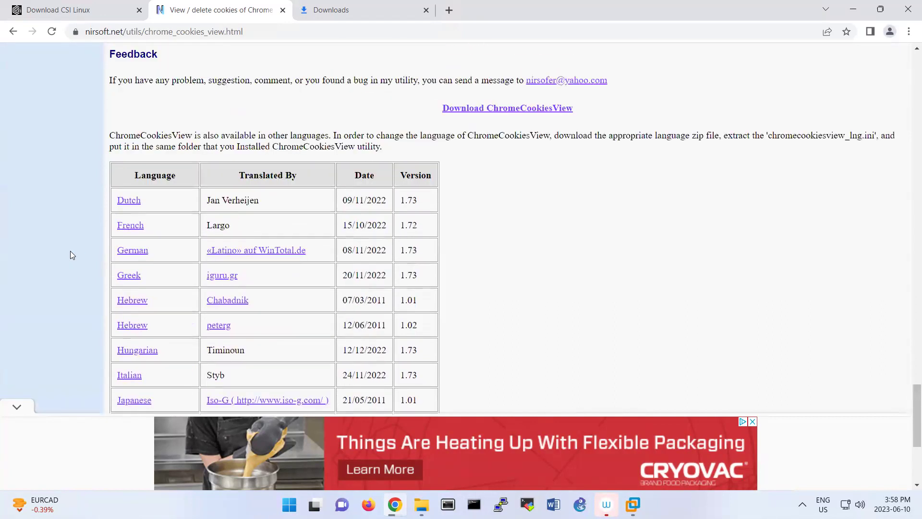
pyautogui.click(498, 109)
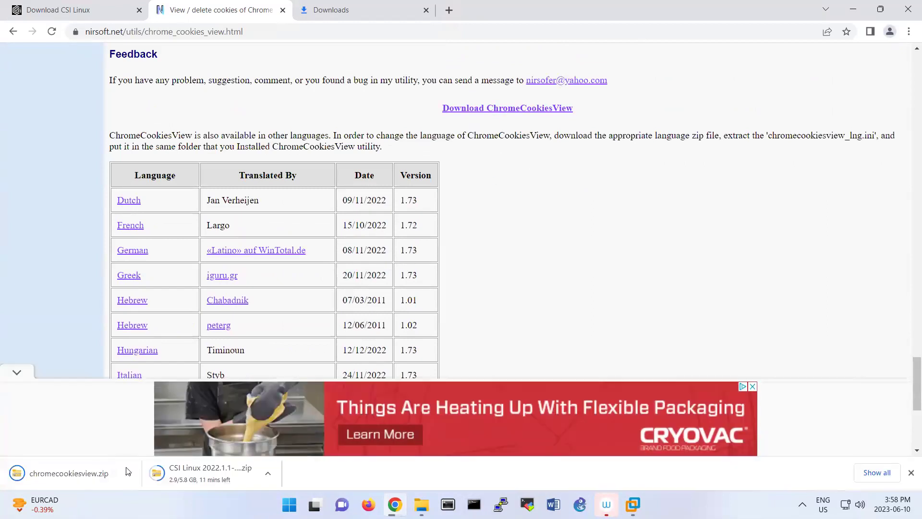
# Step: Try running ChromeCookiesView.exe from inside the opened zip, then dismiss the extraction warning
pyautogui.click(92, 472)
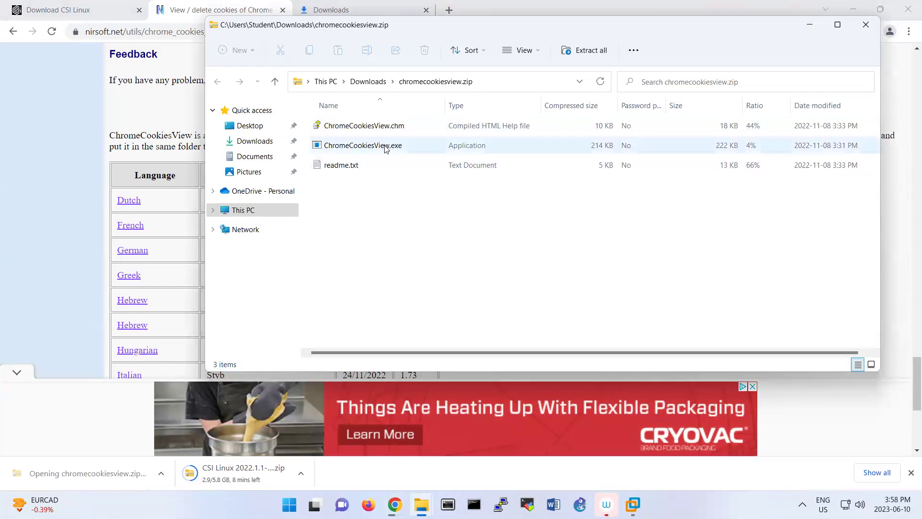
pyautogui.click(384, 148)
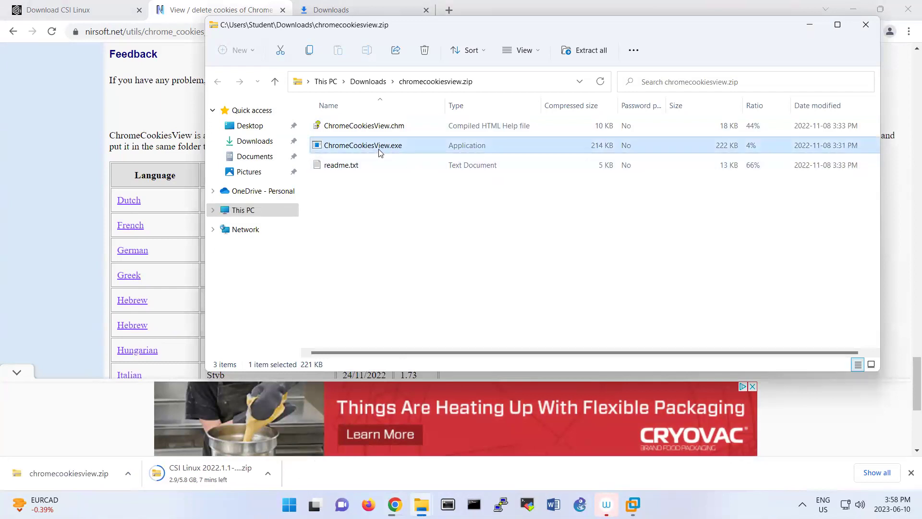
pyautogui.rightClick(383, 151)
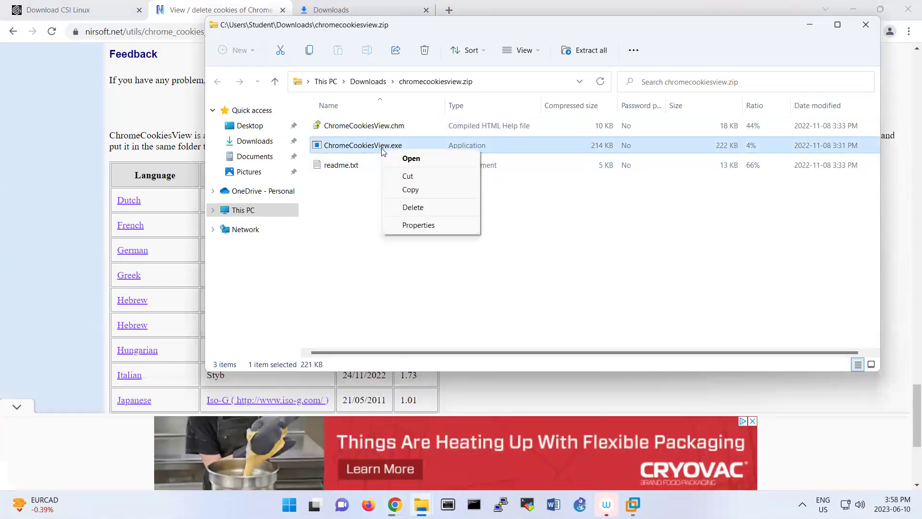
pyautogui.click(406, 158)
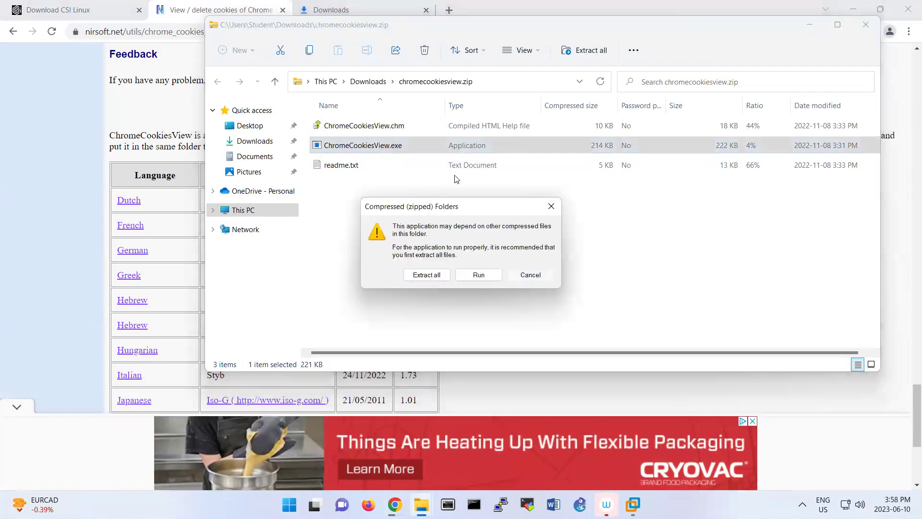
pyautogui.click(521, 276)
# Step: Extract chromecookiesview.zip into Downloads with 7-Zip Extract Here
pyautogui.click(368, 81)
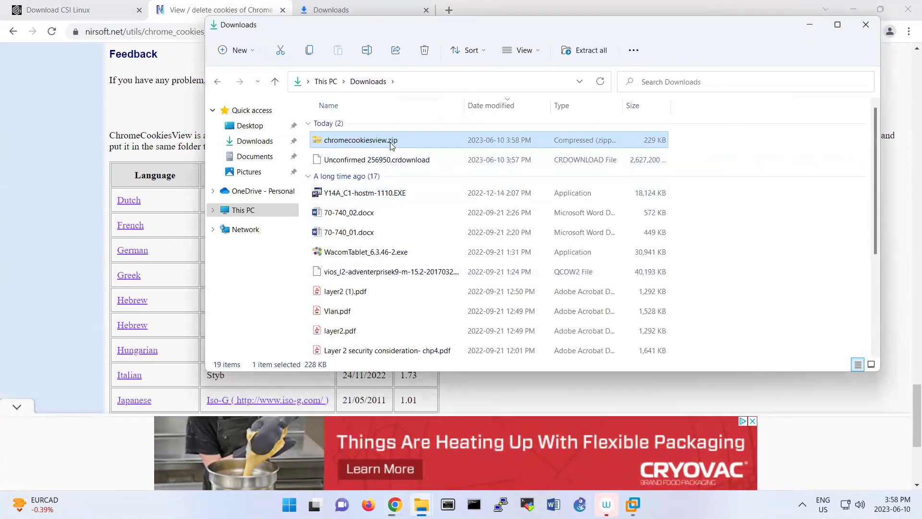
pyautogui.rightClick(392, 140)
pyautogui.click(465, 373)
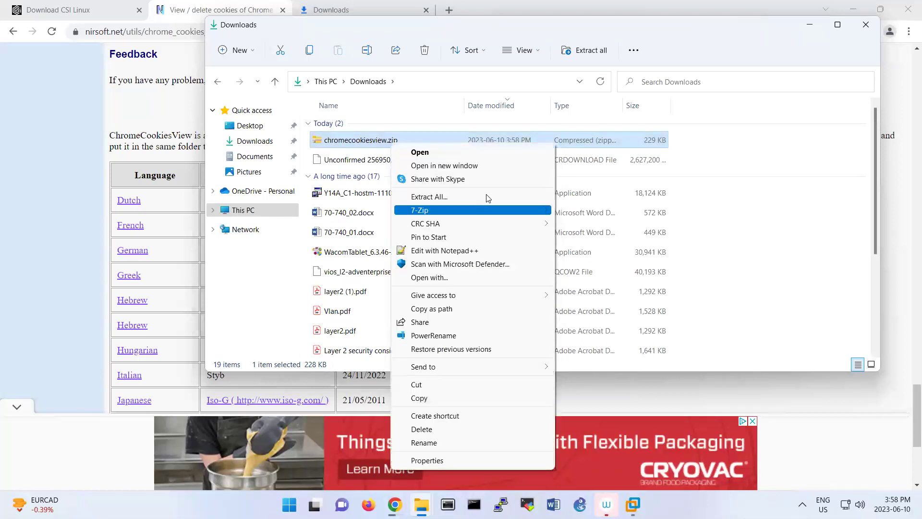
pyautogui.moveTo(502, 216)
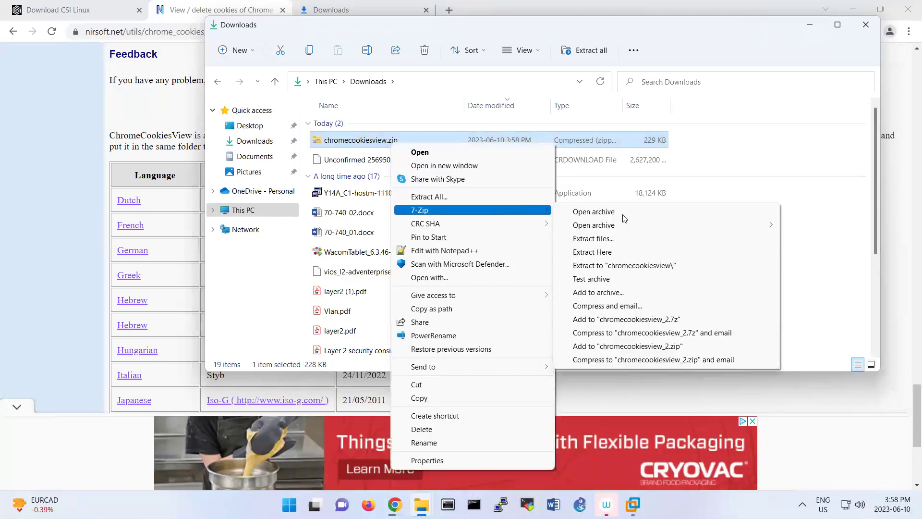
pyautogui.click(593, 253)
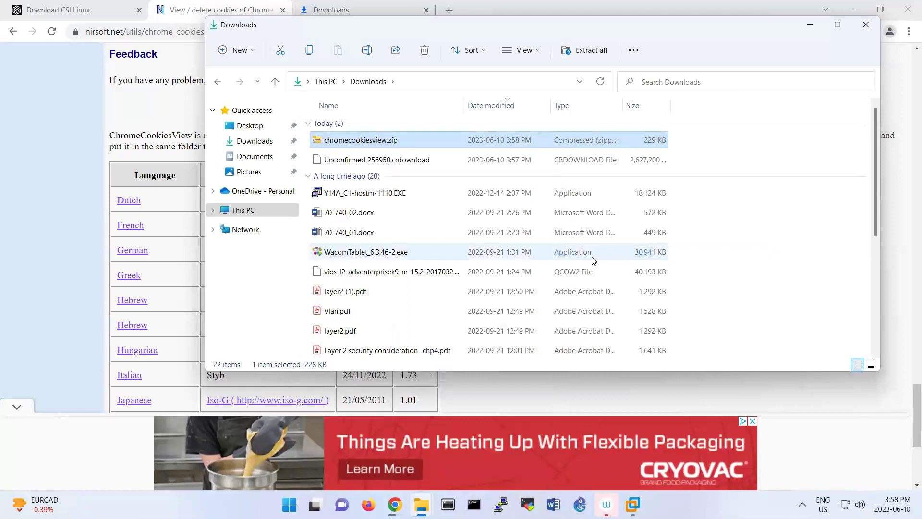
# Step: Run the extracted ChromeCookiesView.exe as administrator
pyautogui.scroll(-4, 592, 260)
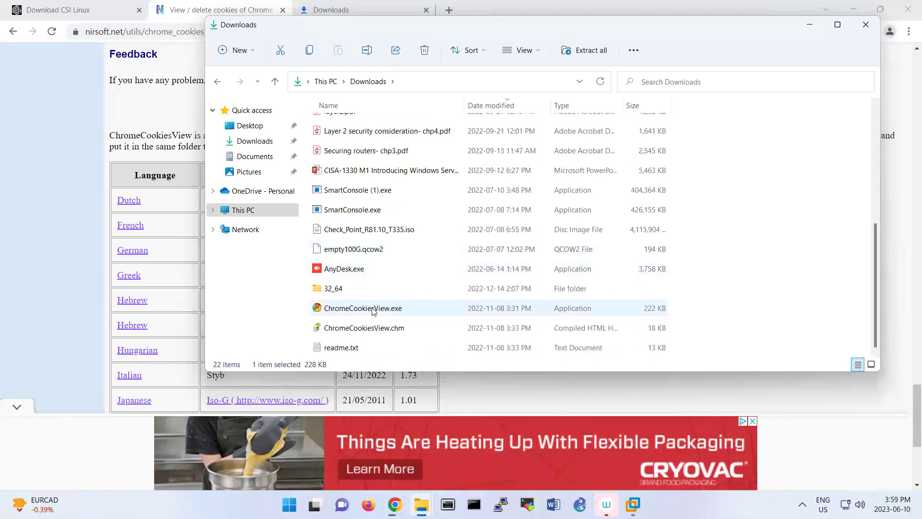
pyautogui.rightClick(370, 307)
pyautogui.click(438, 170)
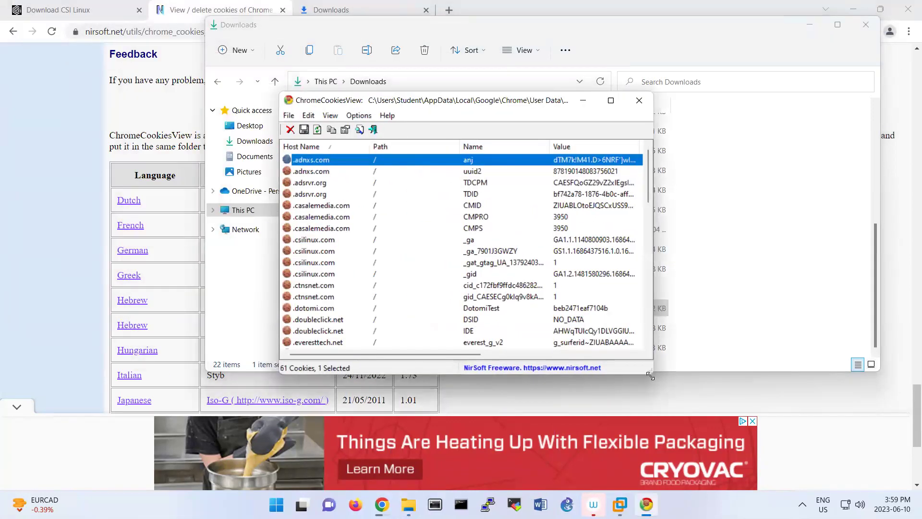
# Step: Enlarge and reposition the ChromeCookiesView window, then scroll through all 61 cookies
pyautogui.moveTo(650, 376); pyautogui.dragTo(828, 448)
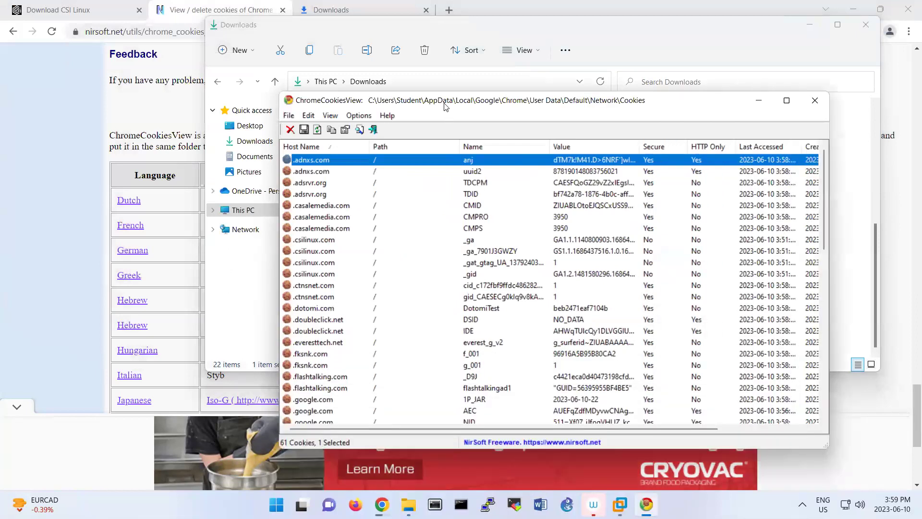
pyautogui.moveTo(445, 107); pyautogui.dragTo(302, 61)
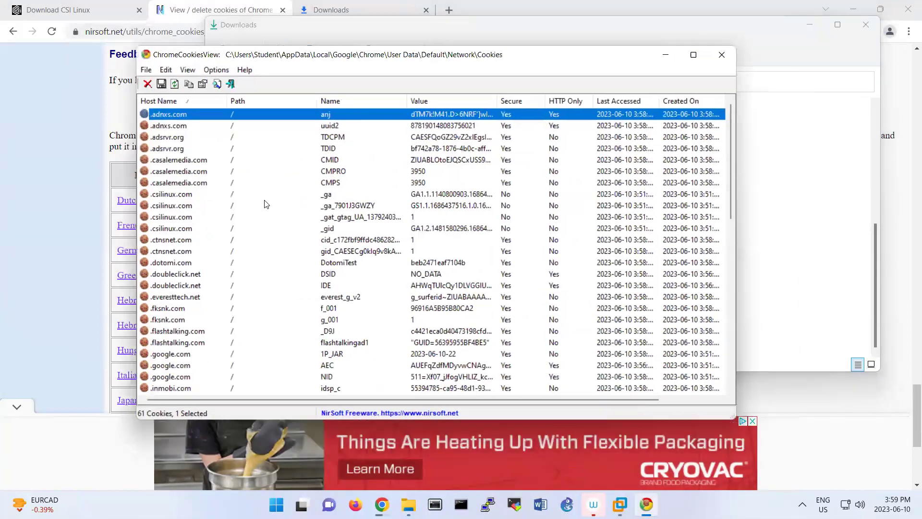
pyautogui.scroll(-12, 265, 204)
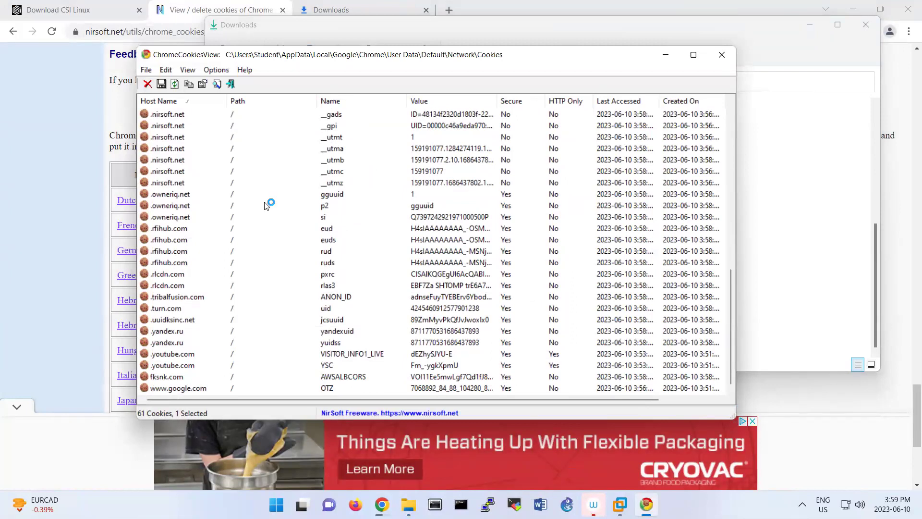
pyautogui.scroll(12, 265, 204)
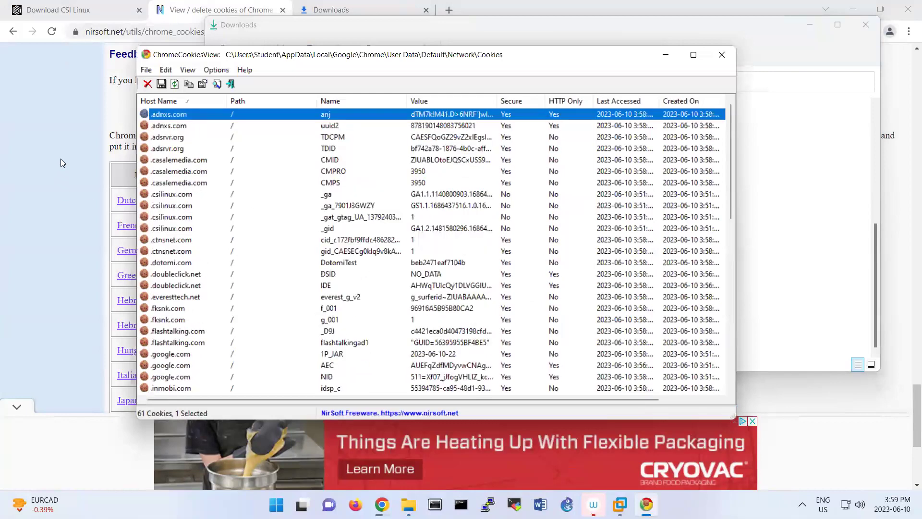
# Step: Return to Chrome, open Browser Tools from the sidebar and scroll down to ChromeHistoryView
pyautogui.click(26, 163)
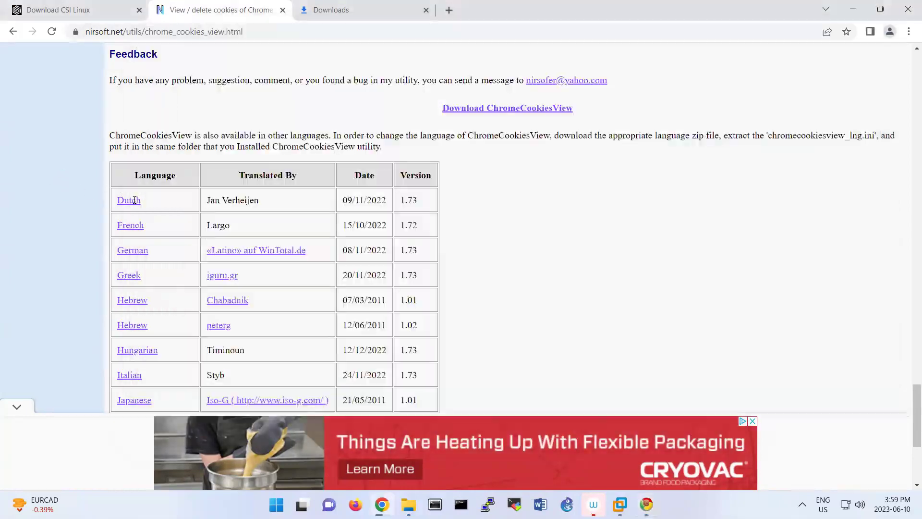
pyautogui.scroll(4, 135, 199)
pyautogui.scroll(20, 135, 199)
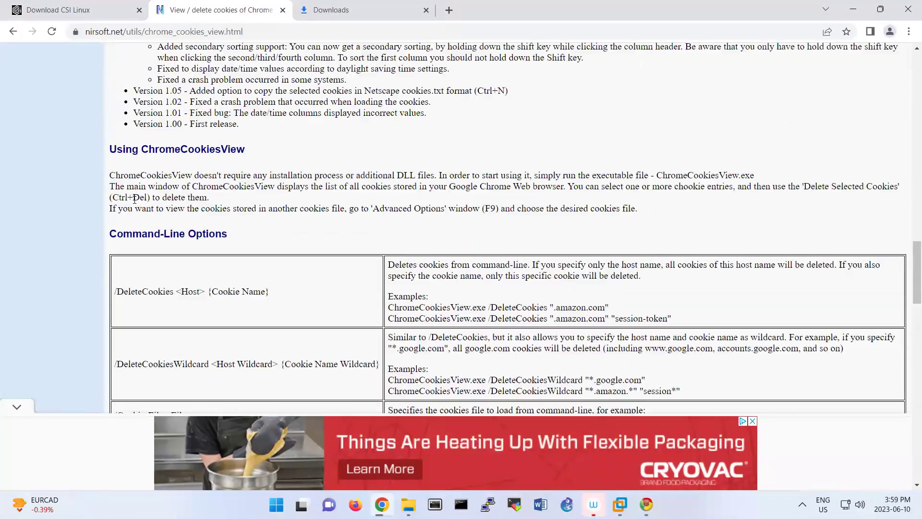
pyautogui.scroll(6, 135, 199)
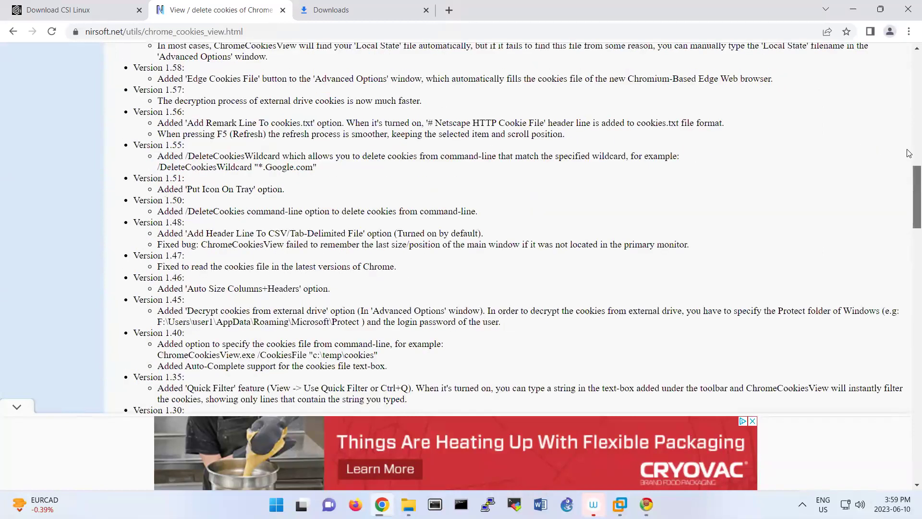
pyautogui.scroll(2, 909, 114)
pyautogui.scroll(6, 909, 113)
pyautogui.scroll(3, 909, 110)
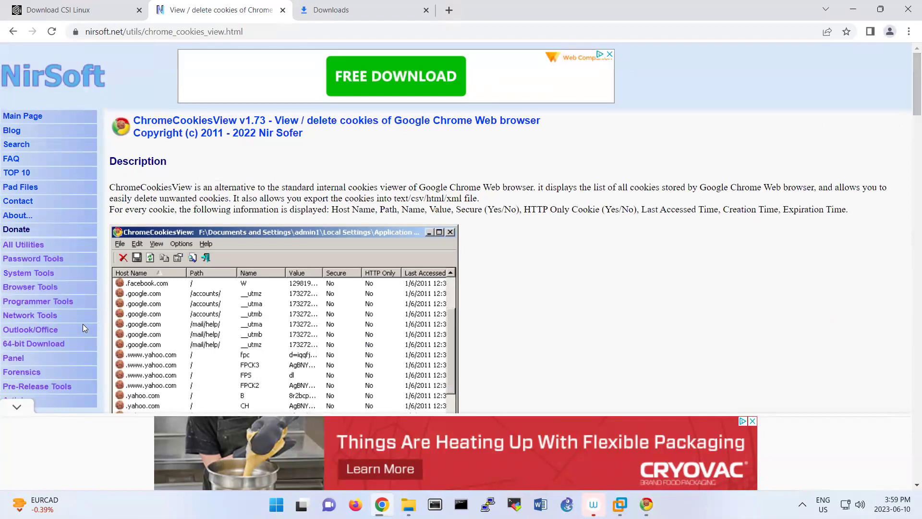
pyautogui.scroll(-2, 79, 321)
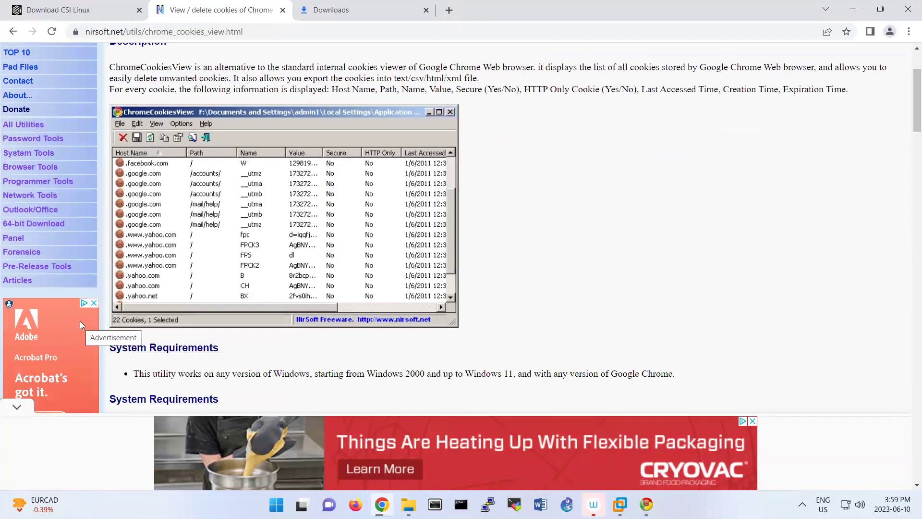
pyautogui.click(46, 166)
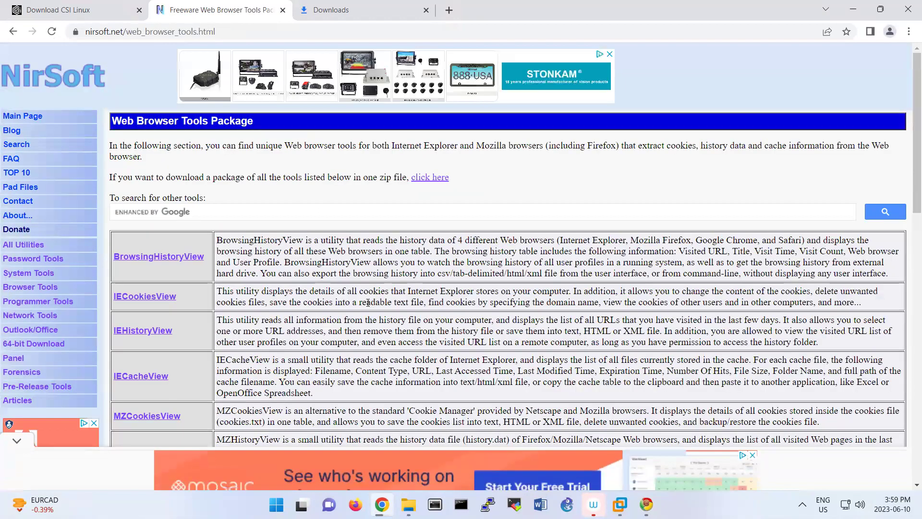
pyautogui.scroll(-3, 367, 301)
pyautogui.scroll(-2, 366, 301)
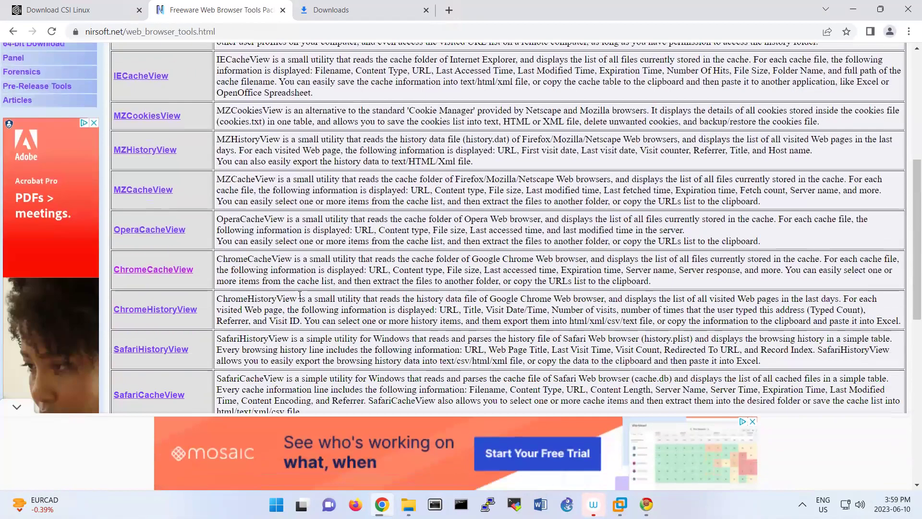
# Step: Open the ChromeHistoryView page and download chromehistoryview.zip from its bottom link
pyautogui.click(155, 310)
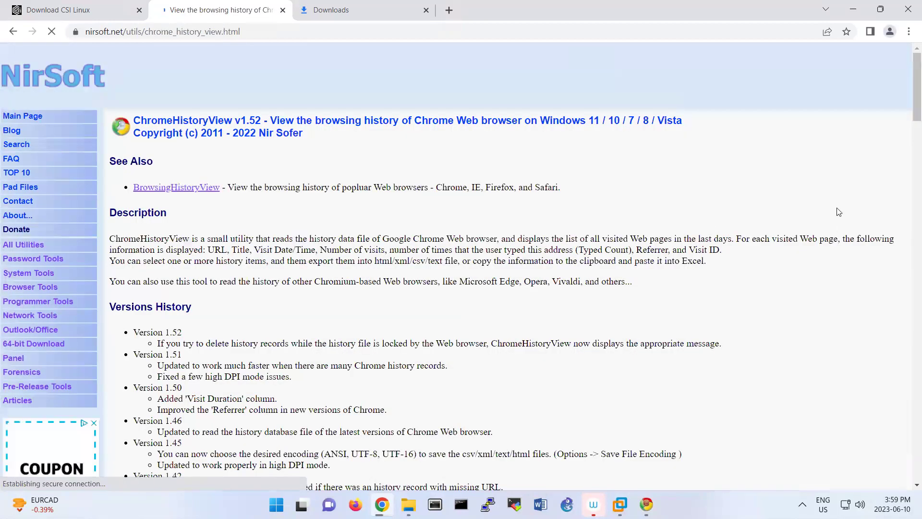
pyautogui.scroll(-15, 909, 216)
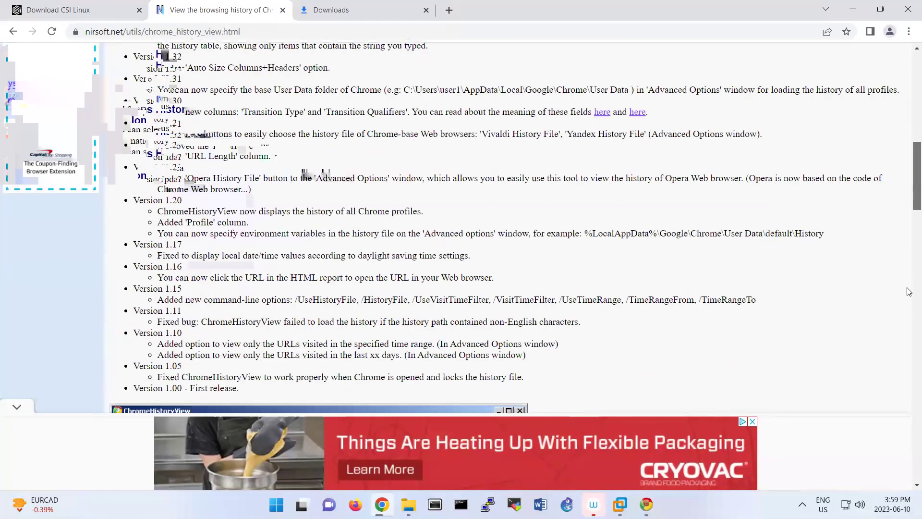
pyautogui.scroll(-5, 909, 322)
pyautogui.scroll(5, 909, 331)
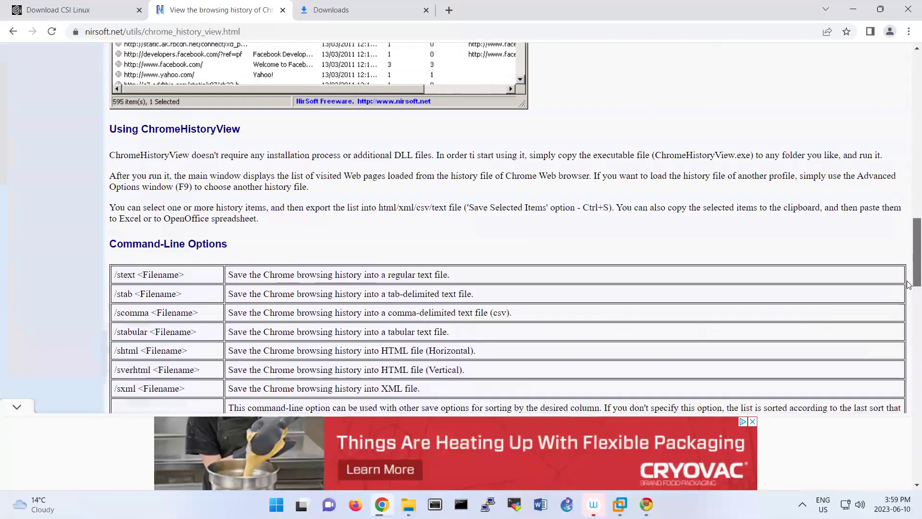
pyautogui.scroll(-2, 909, 356)
pyautogui.scroll(-8, 909, 369)
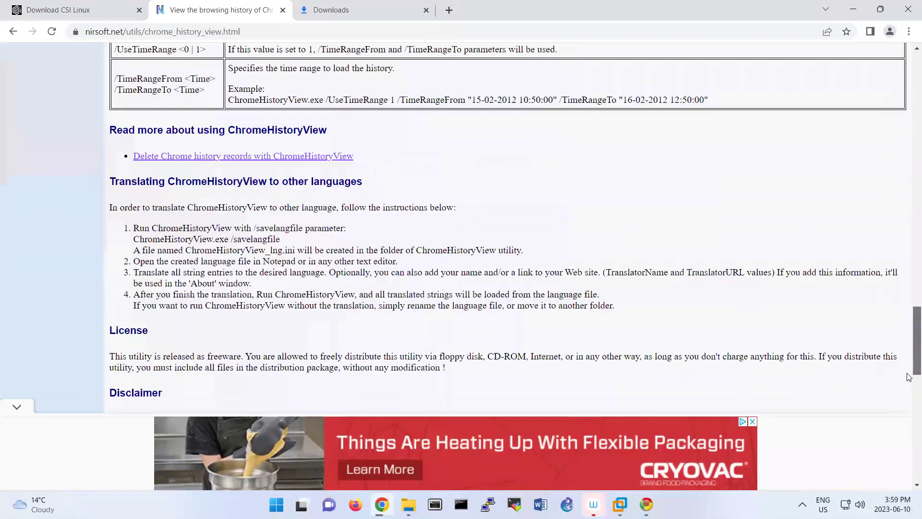
pyautogui.scroll(-5, 909, 404)
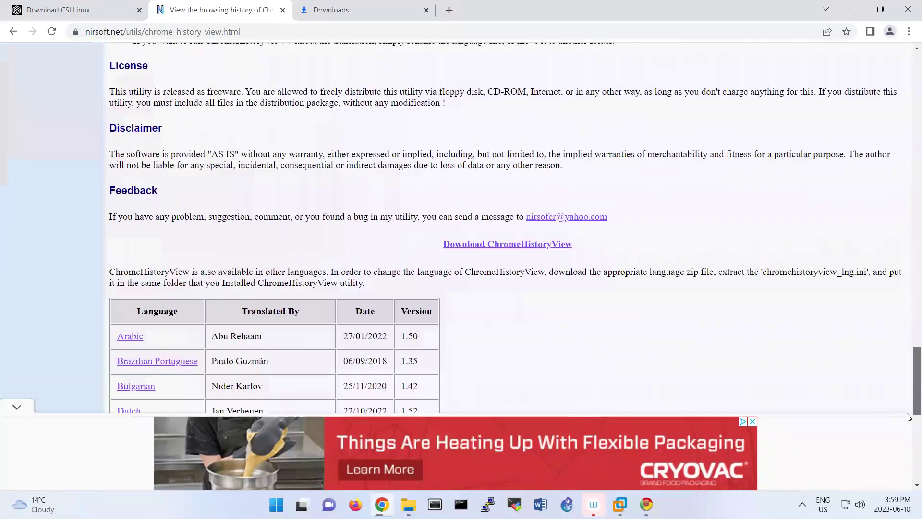
pyautogui.click(536, 244)
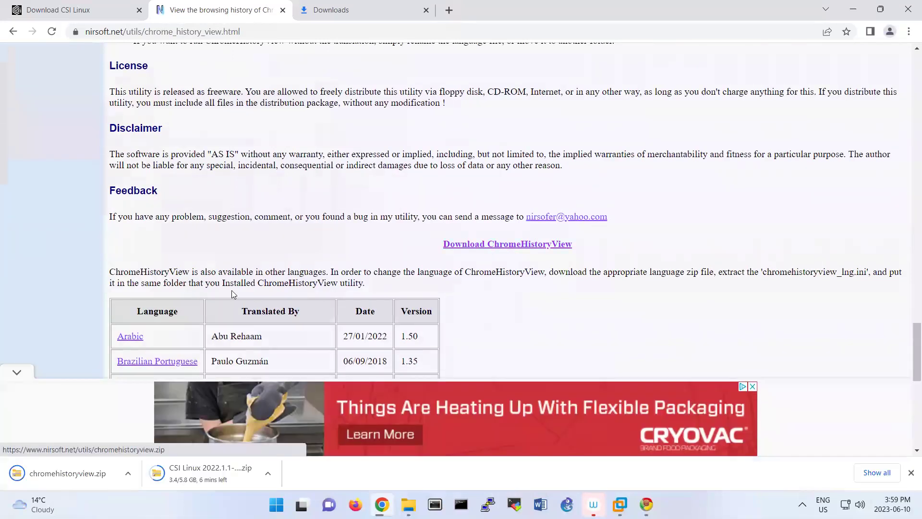
# Step: Extract chromehistoryview.zip into Downloads with 7-Zip, choosing Yes to All to replace files
pyautogui.click(127, 473)
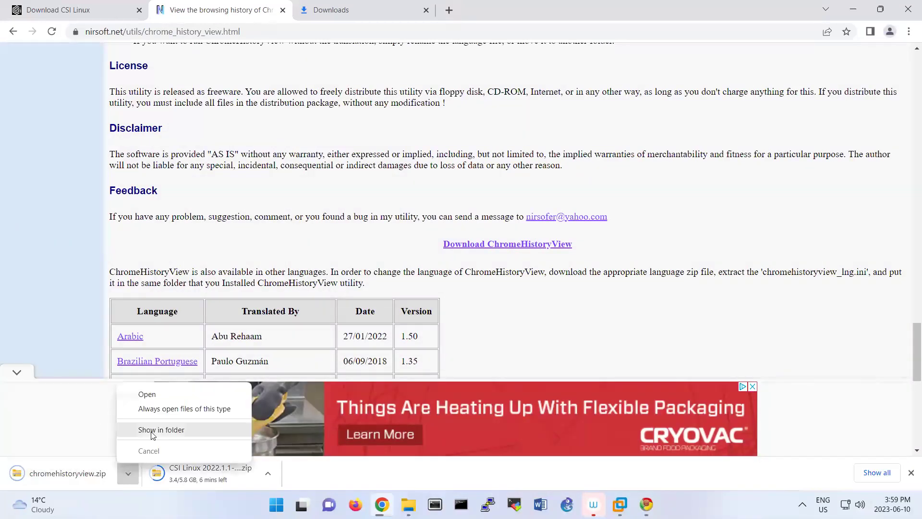
pyautogui.click(162, 430)
pyautogui.rightClick(377, 156)
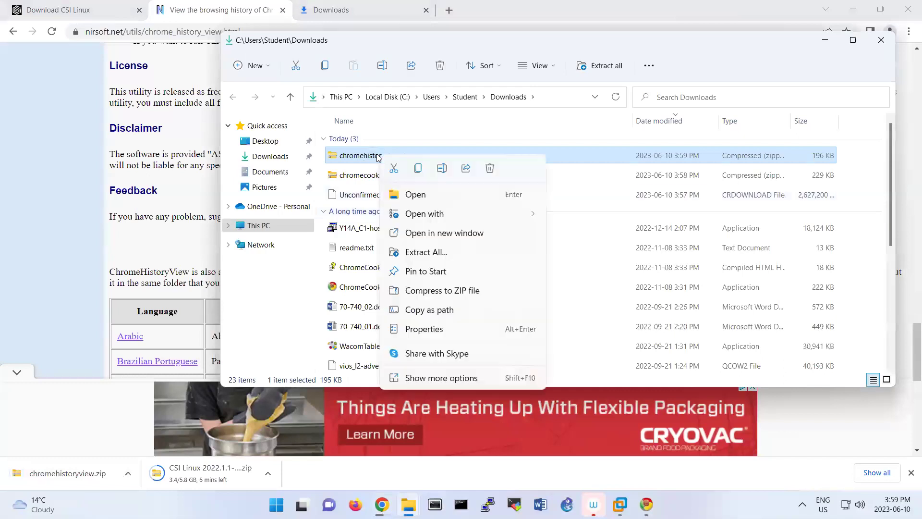
pyautogui.click(450, 377)
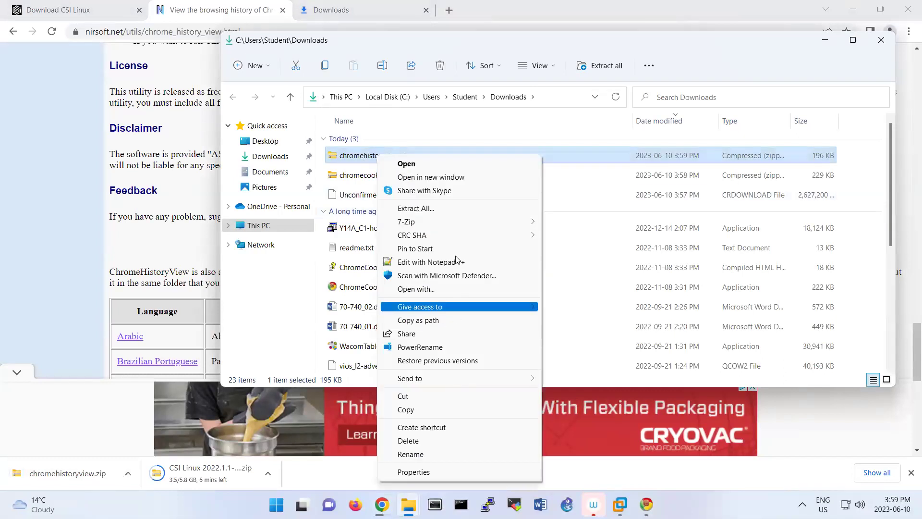
pyautogui.moveTo(457, 222)
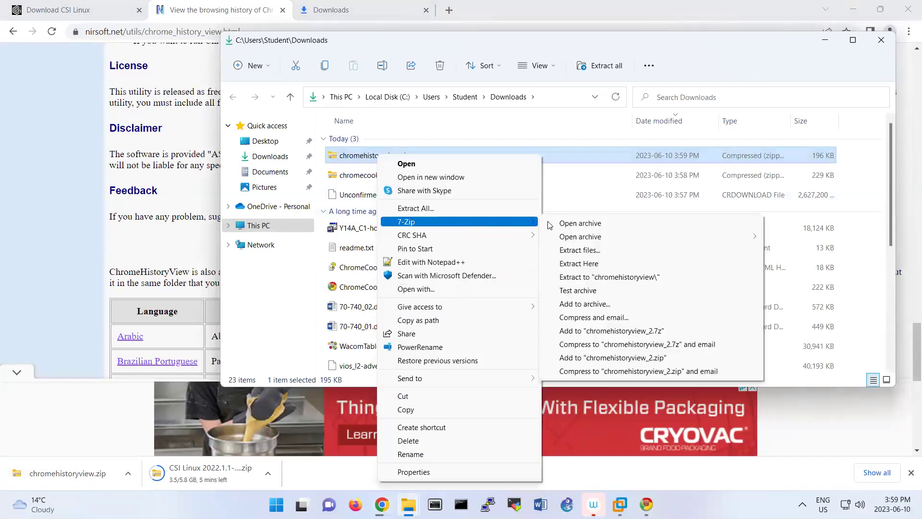
pyautogui.click(579, 263)
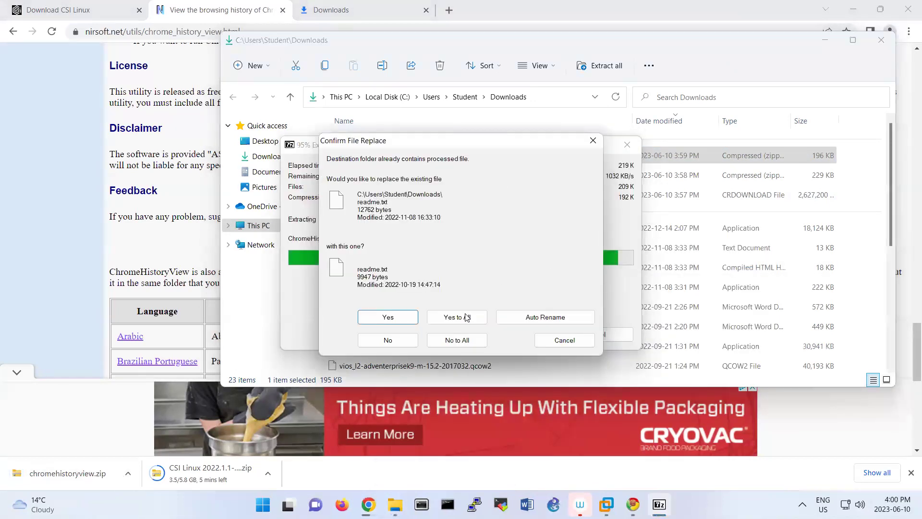
pyautogui.click(465, 317)
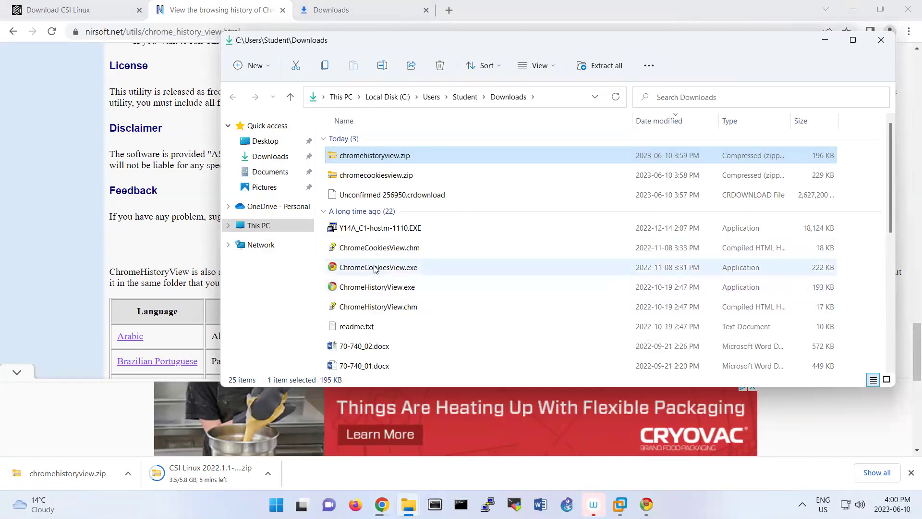
pyautogui.rightClick(376, 286)
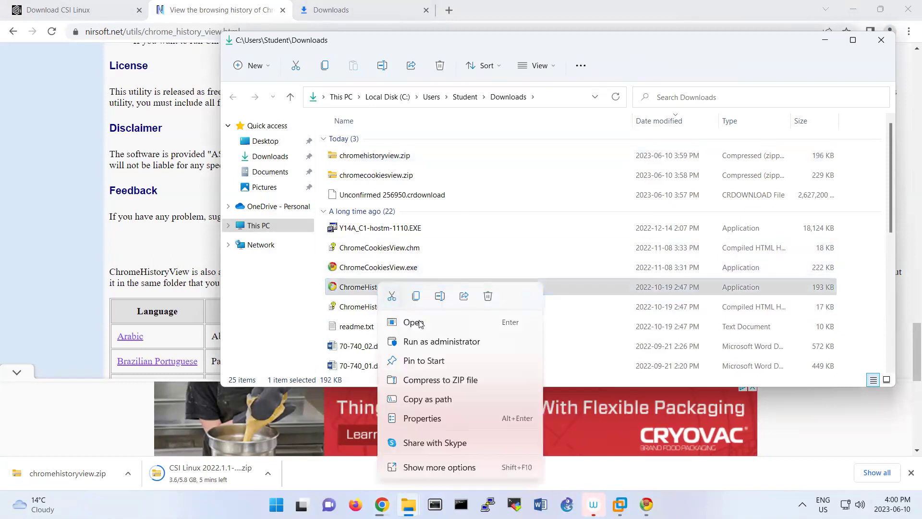
pyautogui.click(435, 343)
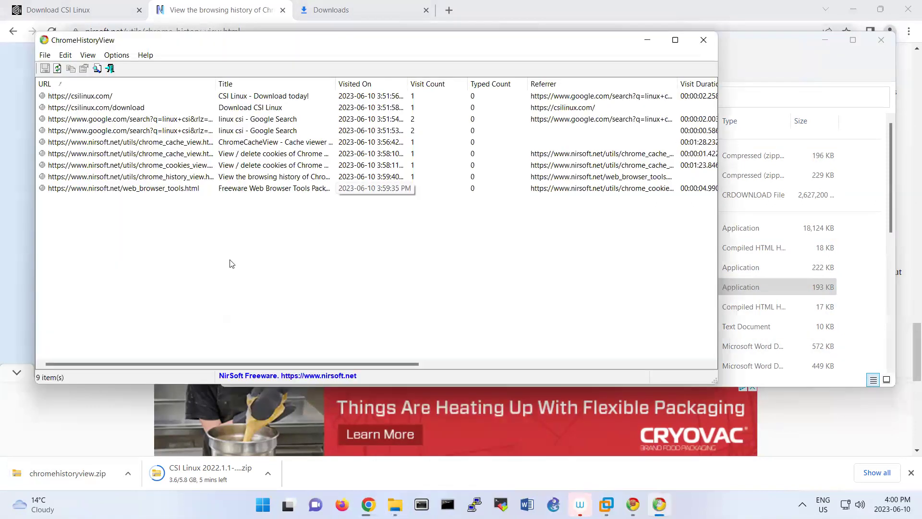
pyautogui.click(80, 97)
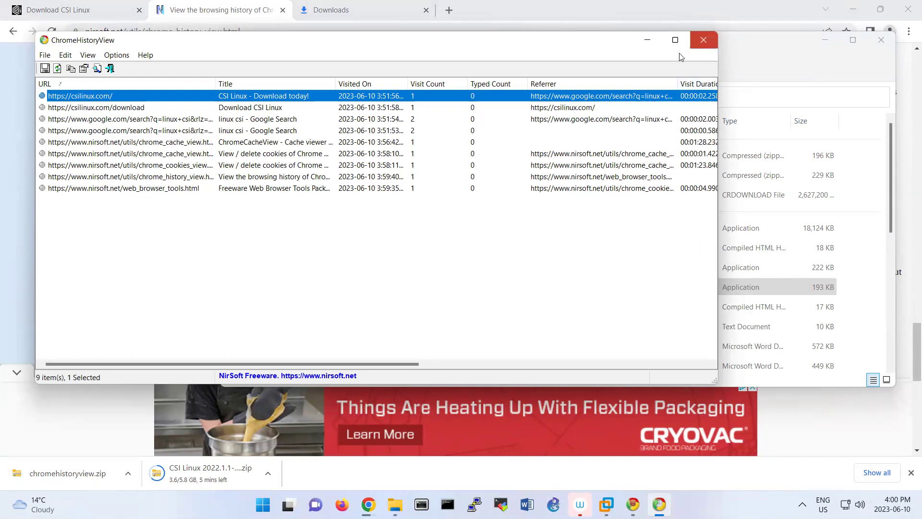
# Step: Close ChromeHistoryView and navigate Chrome back to the Web Browser Tools page
pyautogui.click(703, 40)
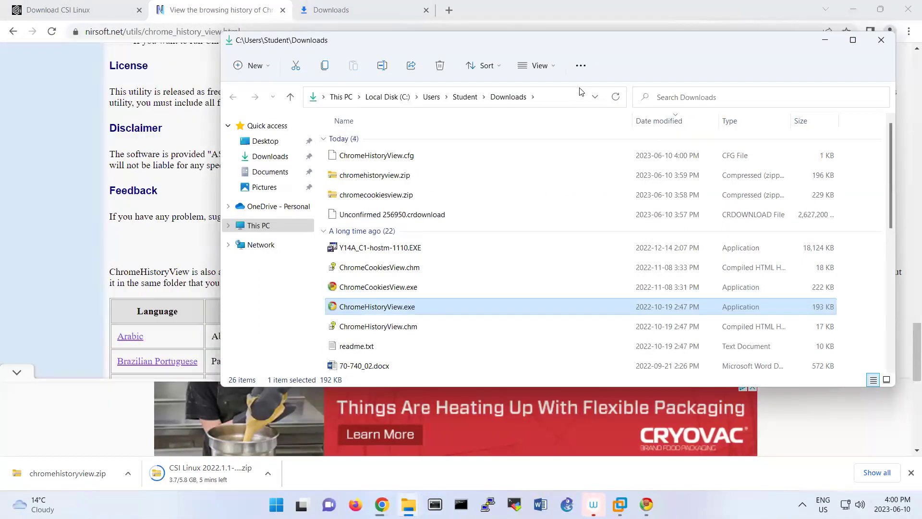
pyautogui.click(79, 229)
pyautogui.scroll(20, 70, 157)
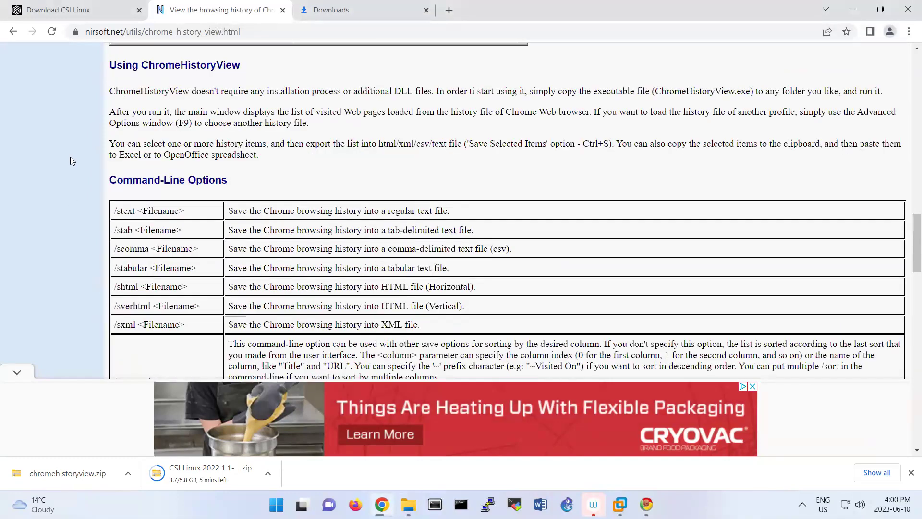
pyautogui.scroll(15, 70, 157)
pyautogui.click(13, 31)
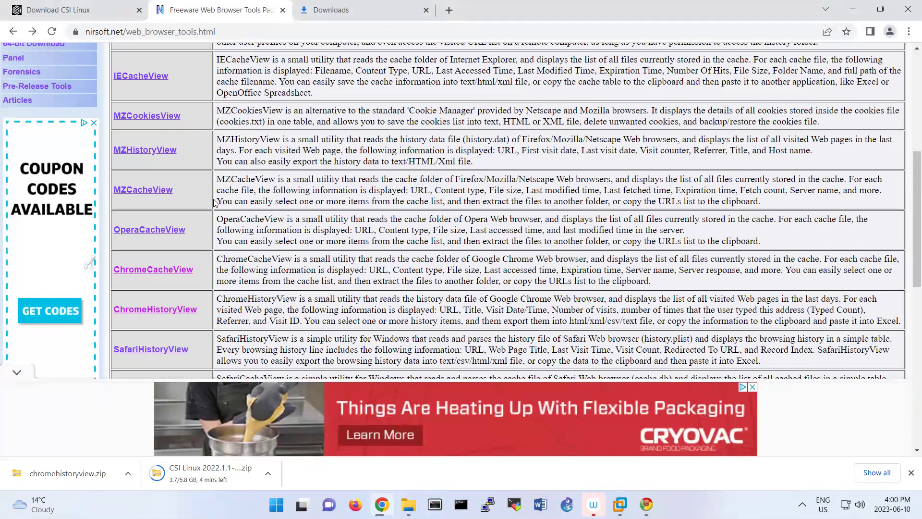
pyautogui.scroll(1, 214, 197)
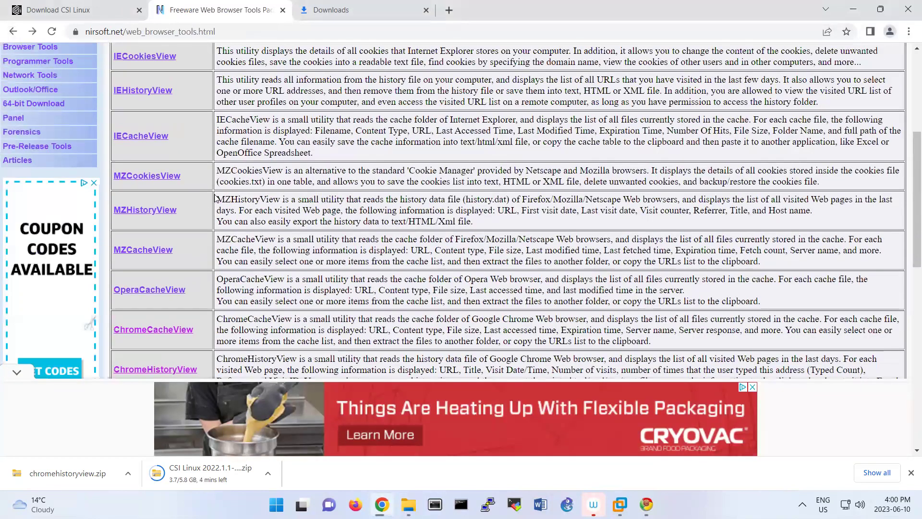
pyautogui.scroll(-3, 214, 197)
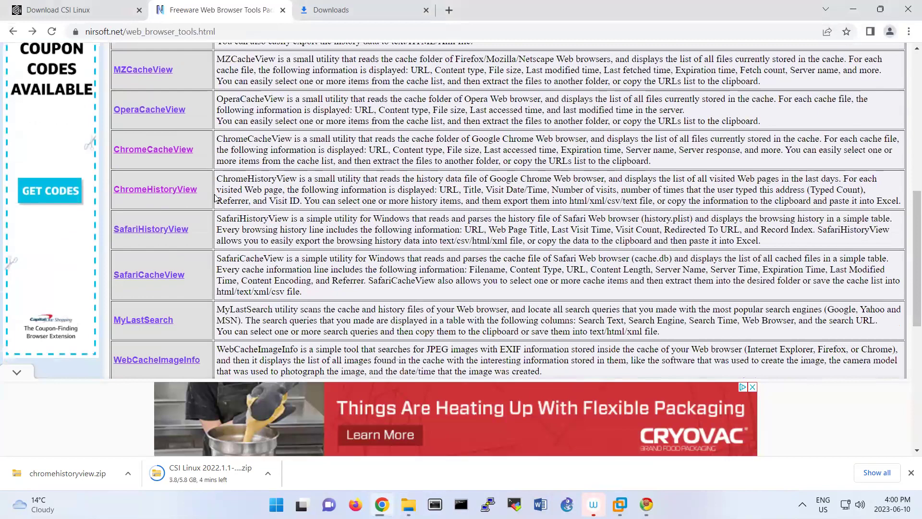
pyautogui.scroll(-2, 215, 197)
pyautogui.scroll(4, 214, 197)
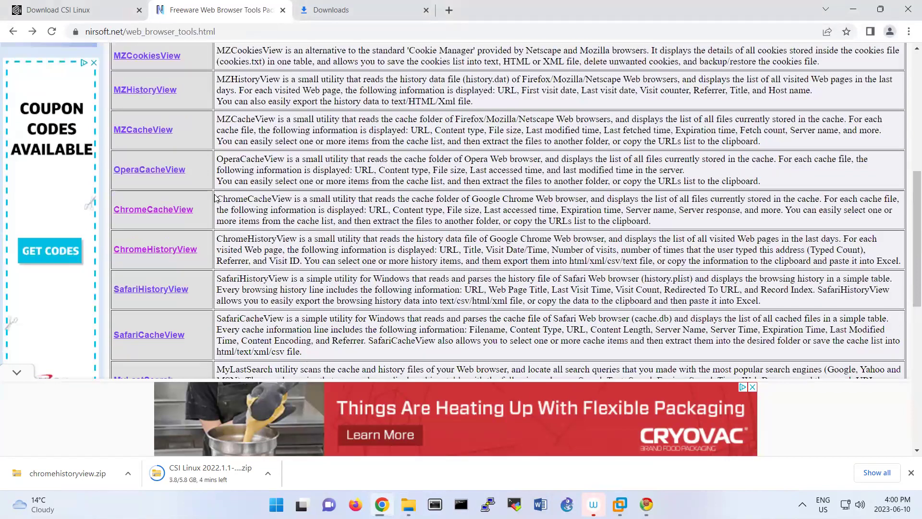
pyautogui.scroll(-3, 215, 197)
pyautogui.scroll(3, 215, 197)
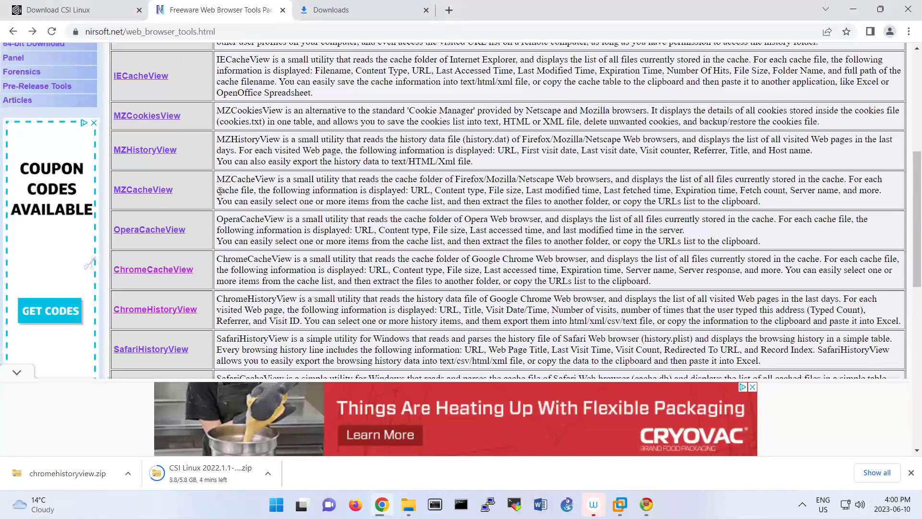
pyautogui.scroll(2, 219, 191)
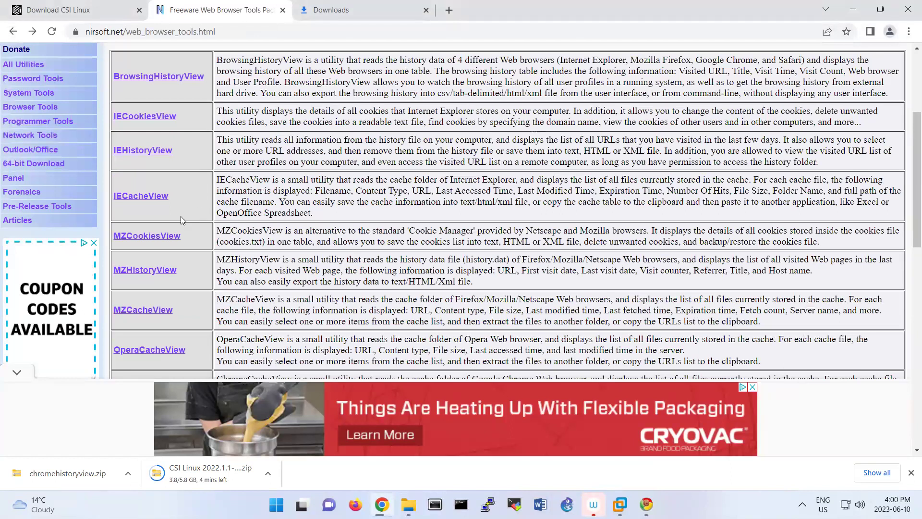
# Step: Open the IECacheView page and download iecacheview.zip from the bottom of the page
pyautogui.click(157, 197)
pyautogui.scroll(-4, 416, 238)
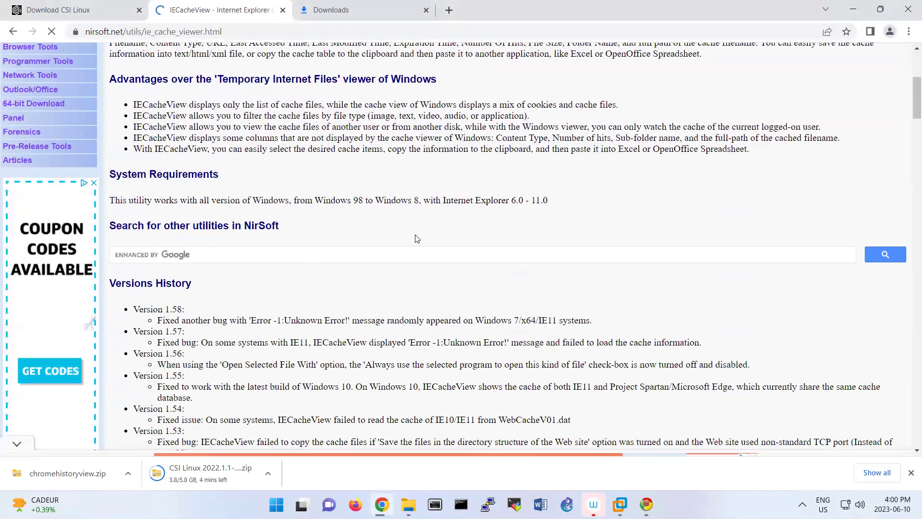
pyautogui.scroll(-20, 417, 238)
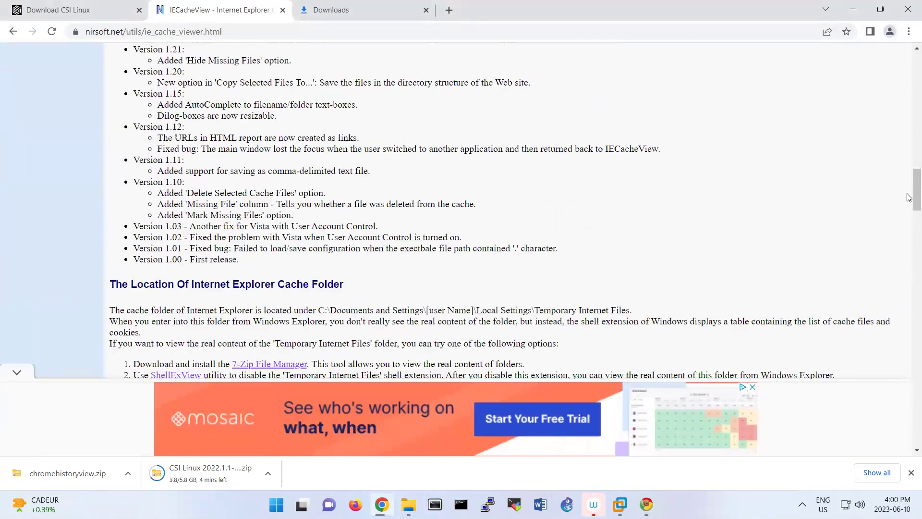
pyautogui.moveTo(909, 197); pyautogui.dragTo(909, 368)
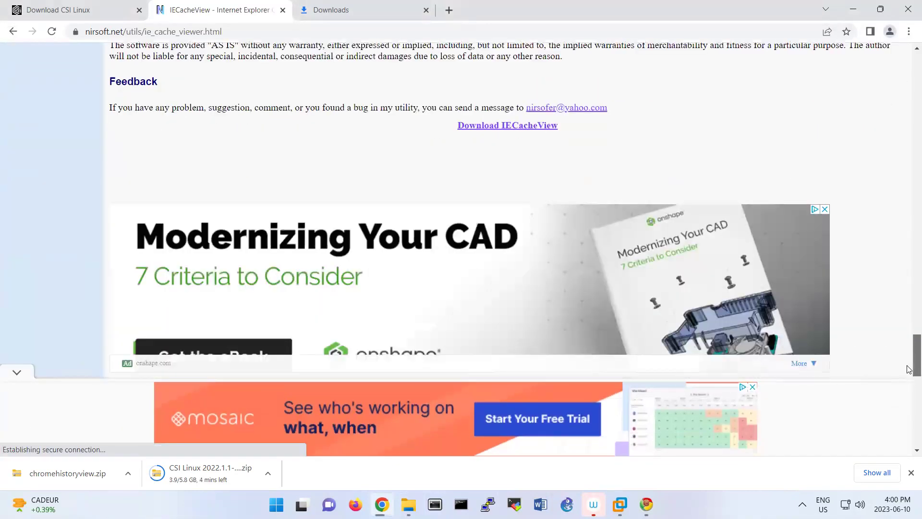
pyautogui.scroll(-2, 632, 182)
pyautogui.scroll(1, 632, 181)
pyautogui.click(511, 93)
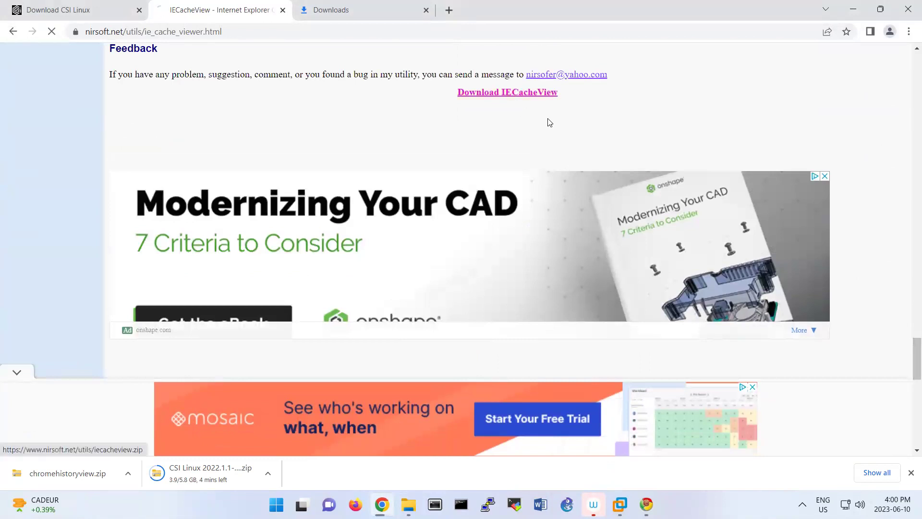
# Step: Extract iecacheview.zip into Downloads with 7-Zip, allowing existing files to be replaced
pyautogui.click(128, 473)
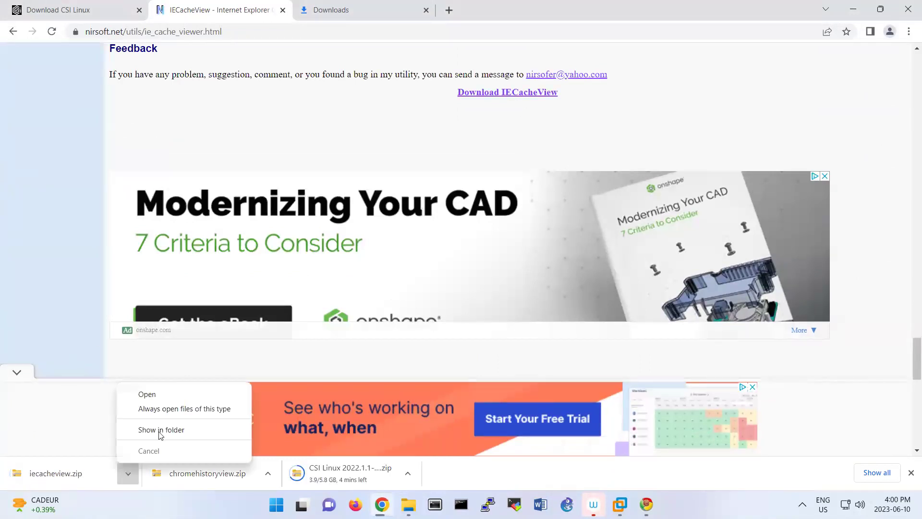
pyautogui.click(161, 429)
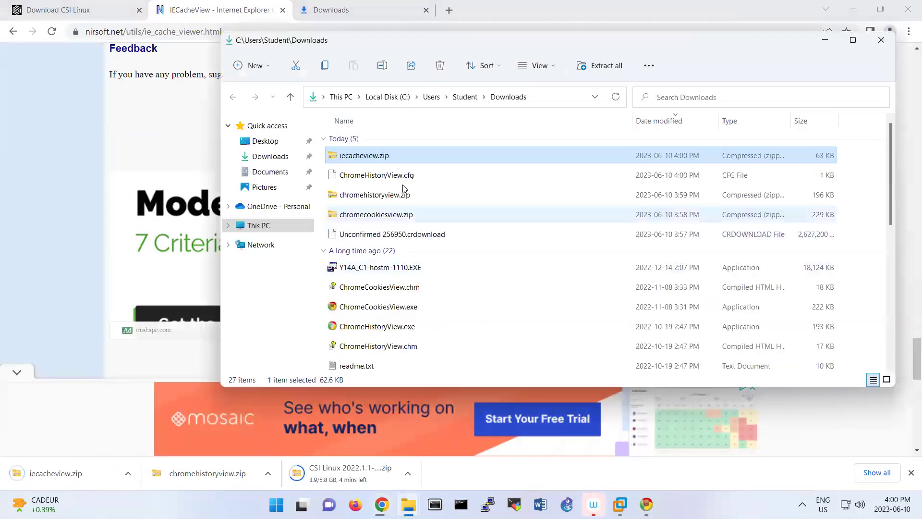
pyautogui.rightClick(375, 159)
pyautogui.click(439, 436)
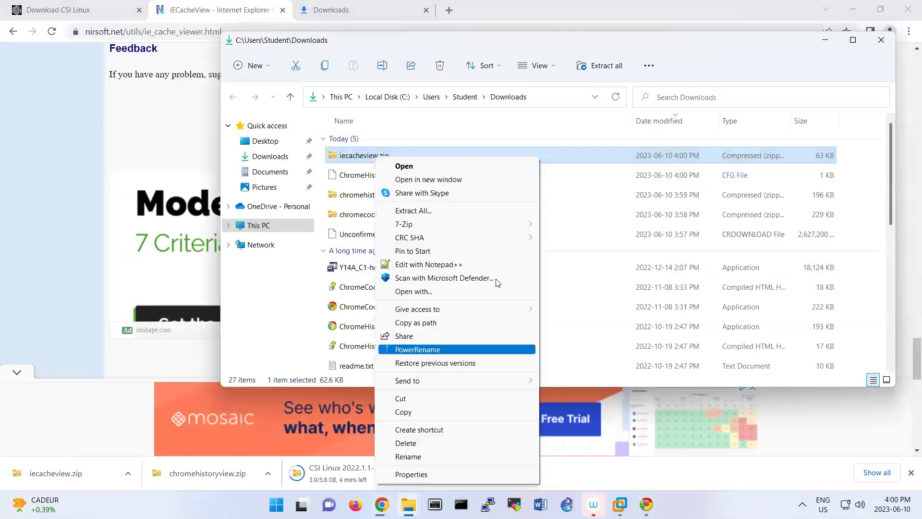
pyautogui.moveTo(519, 225)
pyautogui.click(553, 266)
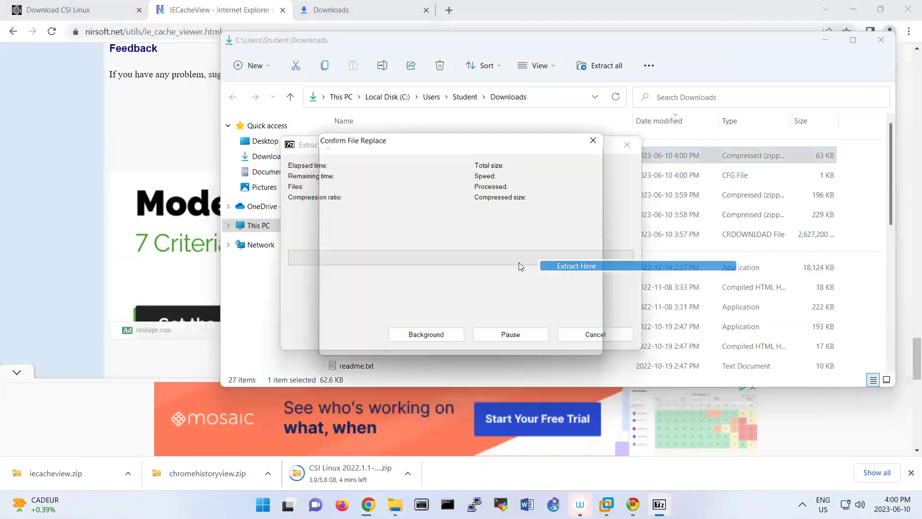
pyautogui.click(440, 313)
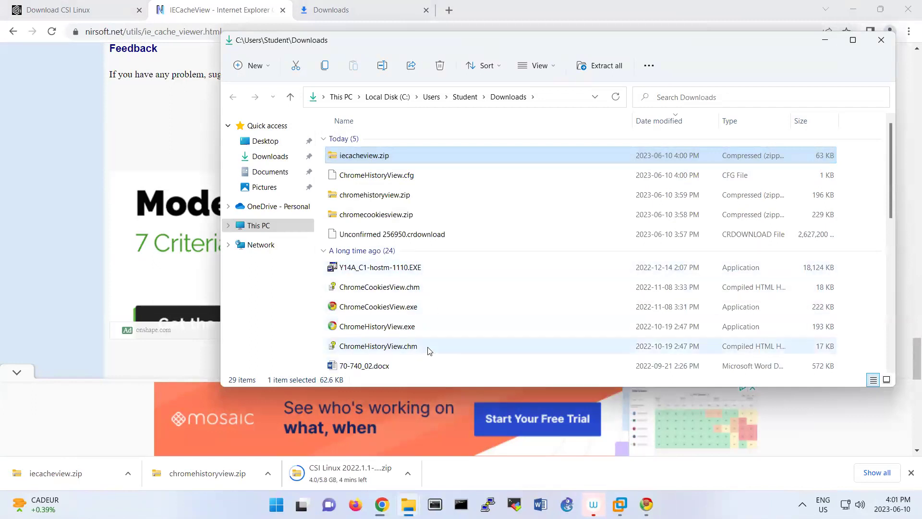
# Step: Select the extracted IECacheView.exe in the Downloads folder
pyautogui.scroll(-2, 430, 351)
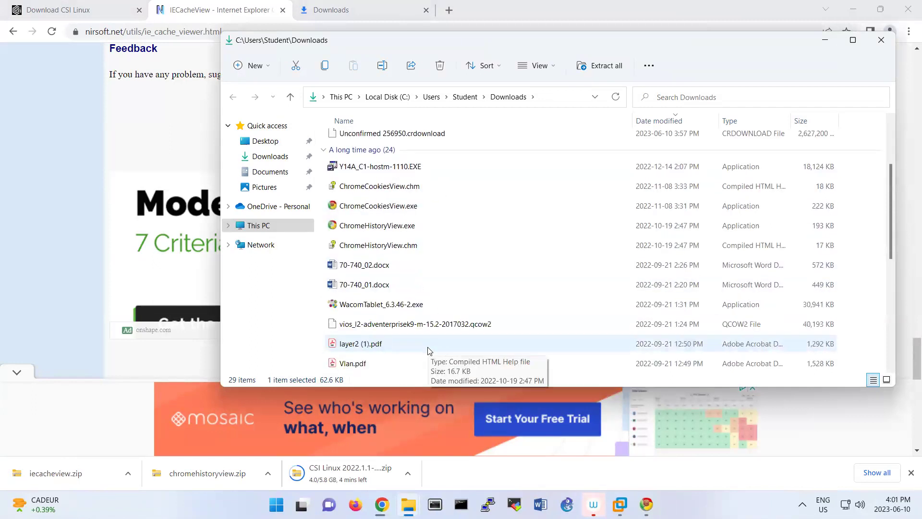
pyautogui.scroll(-4, 429, 350)
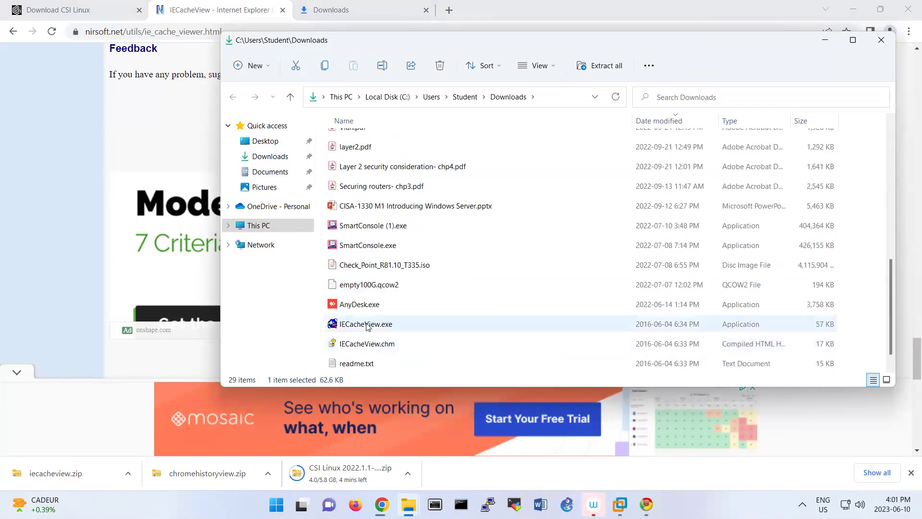
pyautogui.click(366, 325)
# Step: Launch IECacheView, widen its window to show hit count and size columns, and scroll the cache list
pyautogui.doubleClick(366, 324)
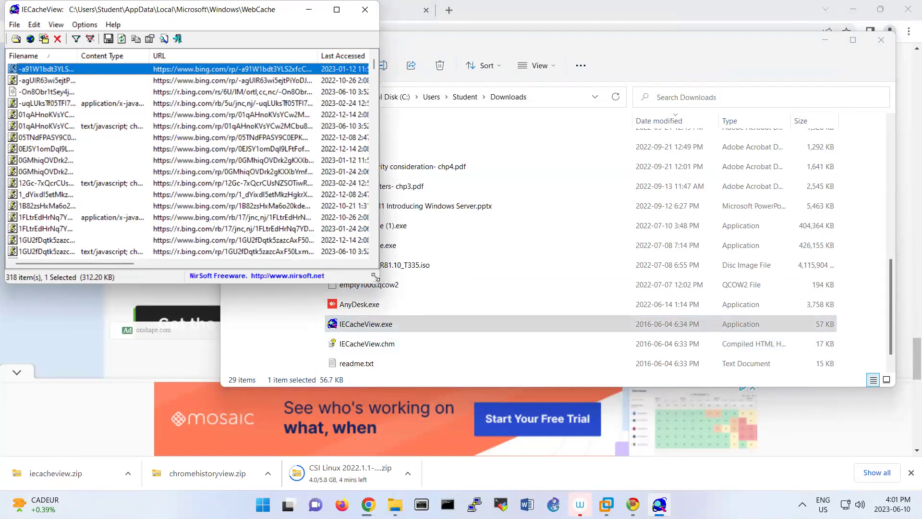
pyautogui.moveTo(375, 278); pyautogui.dragTo(374, 277)
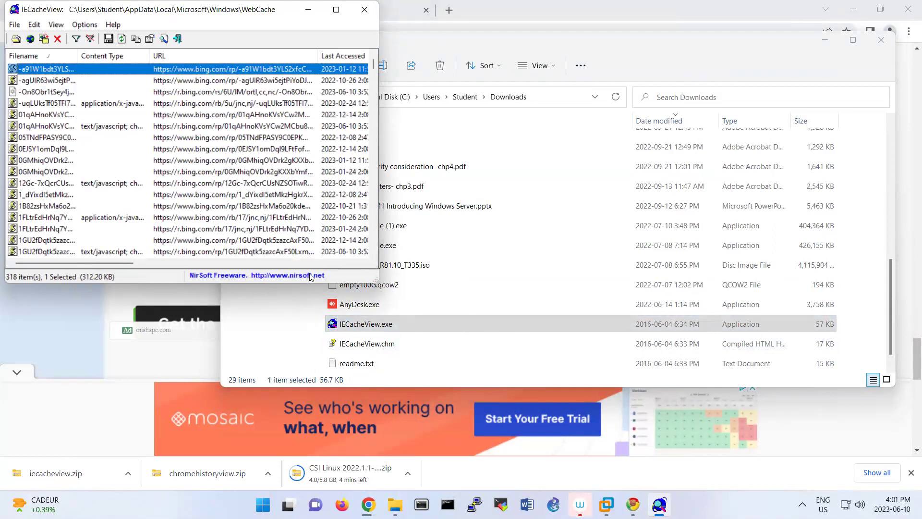
pyautogui.moveTo(375, 278); pyautogui.dragTo(793, 430)
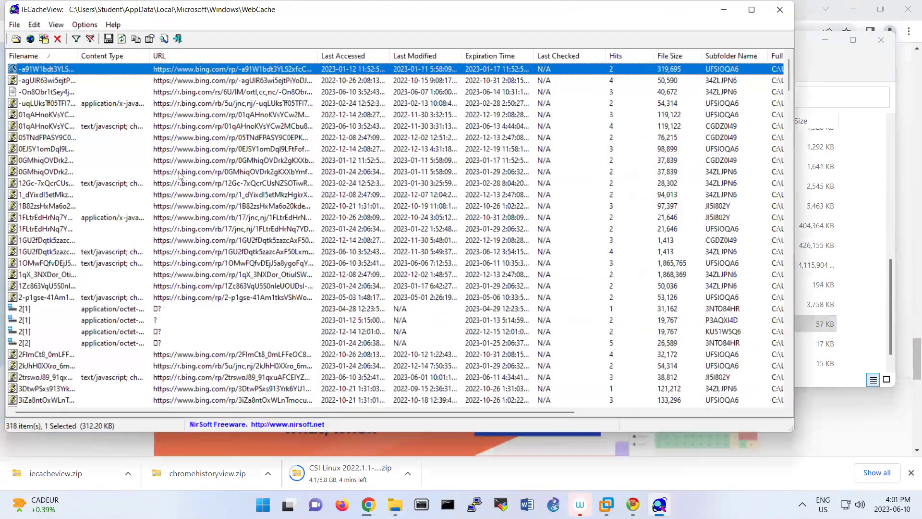
pyautogui.scroll(-1, 82, 272)
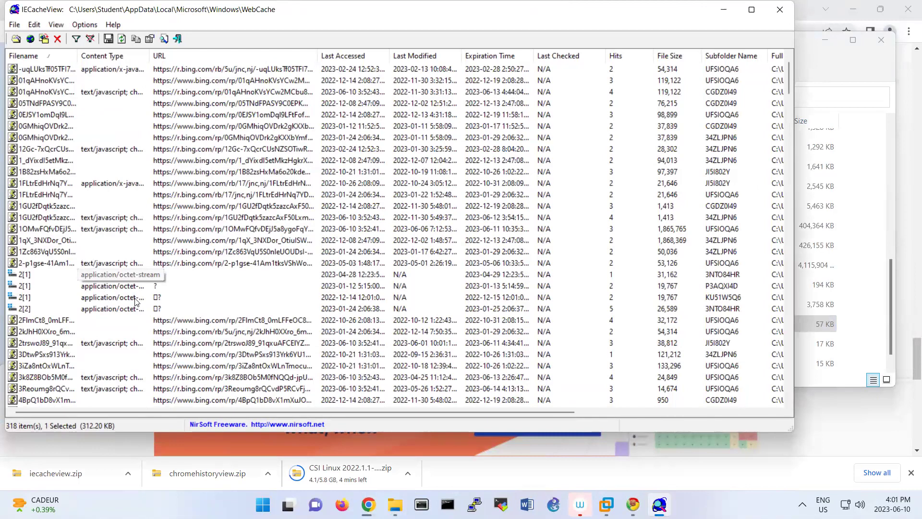
pyautogui.scroll(-3, 140, 301)
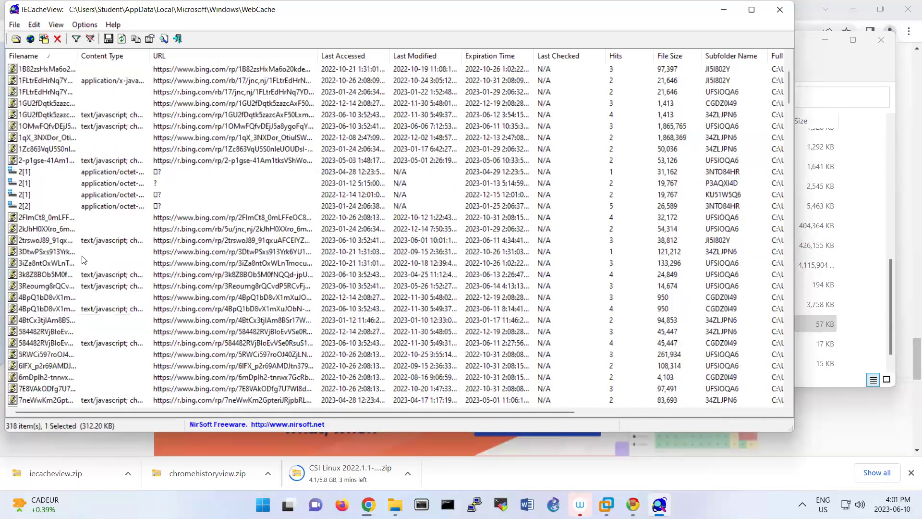
pyautogui.scroll(-4, 81, 267)
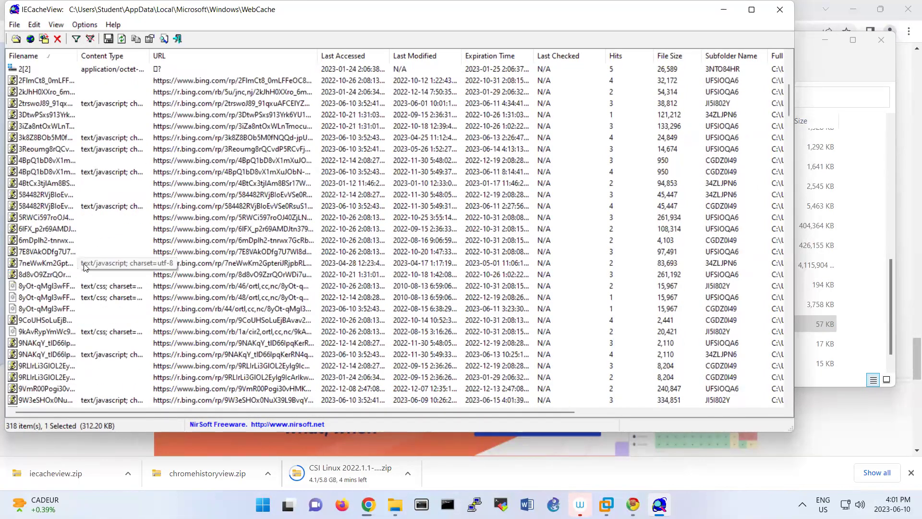
pyautogui.scroll(-12, 81, 267)
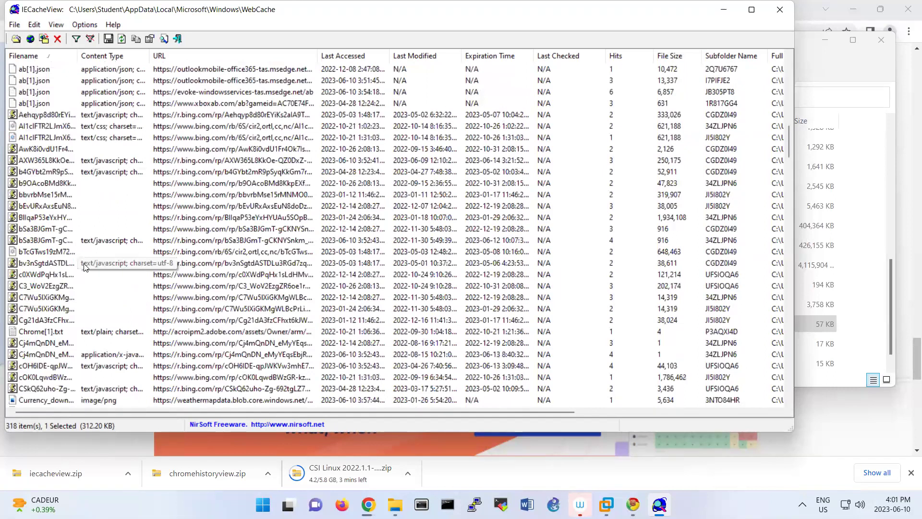